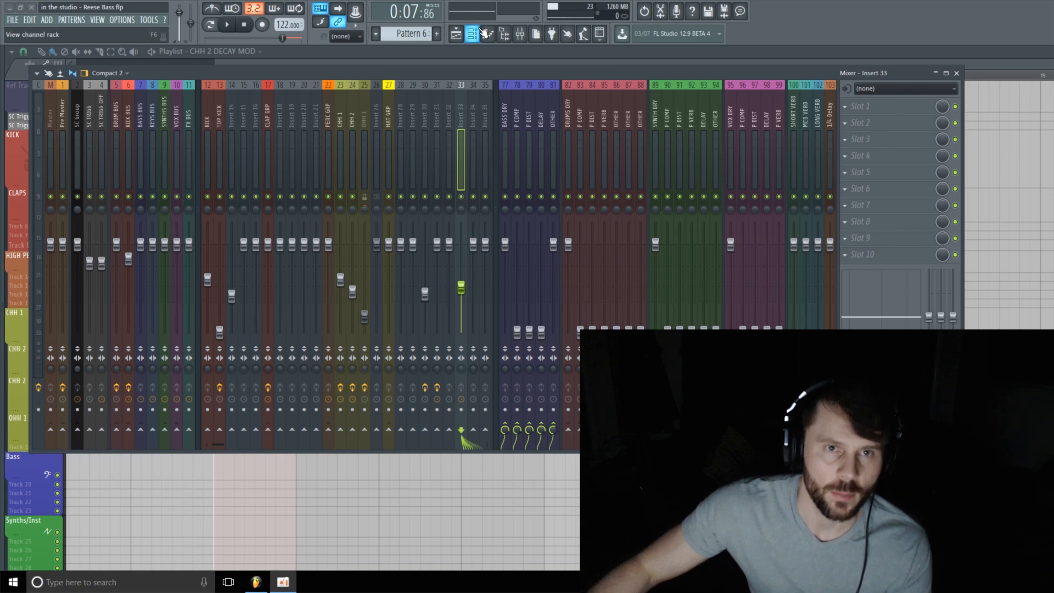
Open the Massive synth routed to insert 33 with a new untitled sound and show its oscillator settings.
left_click(488, 33)
left_click(164, 265)
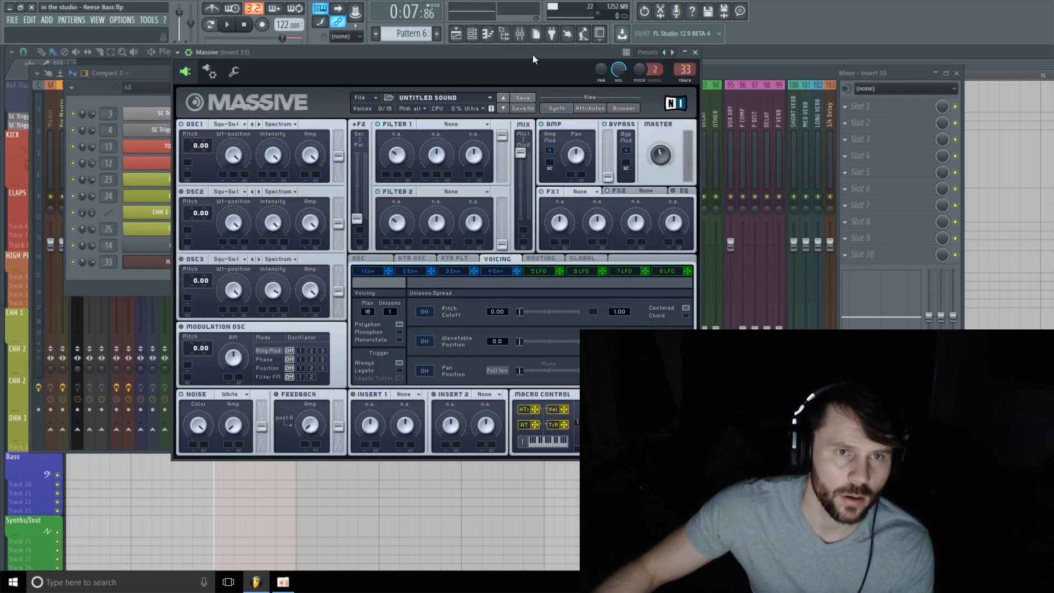
left_click(347, 104)
left_click(365, 109)
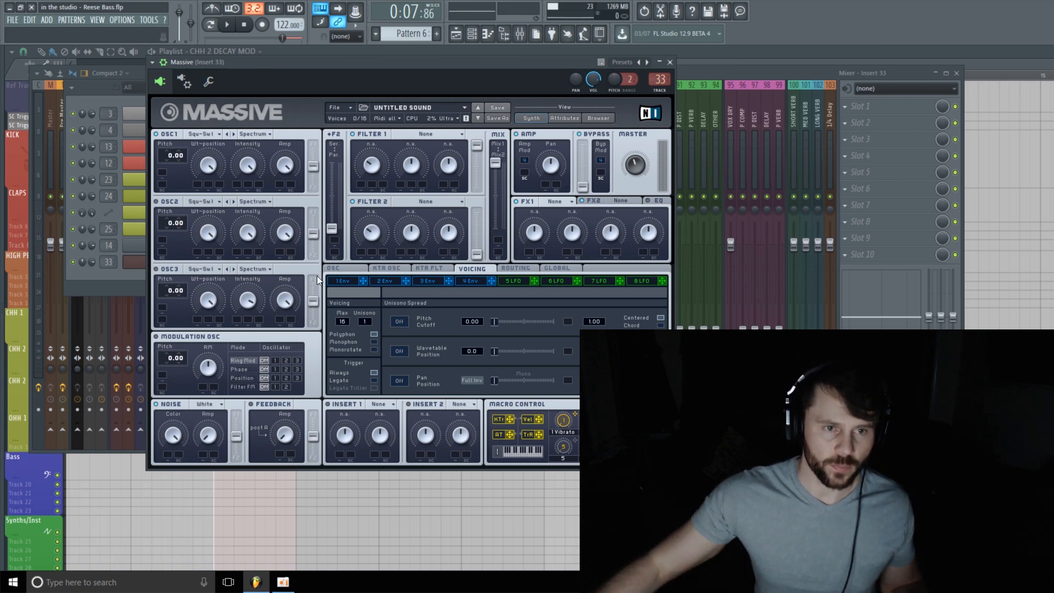
left_click(346, 268)
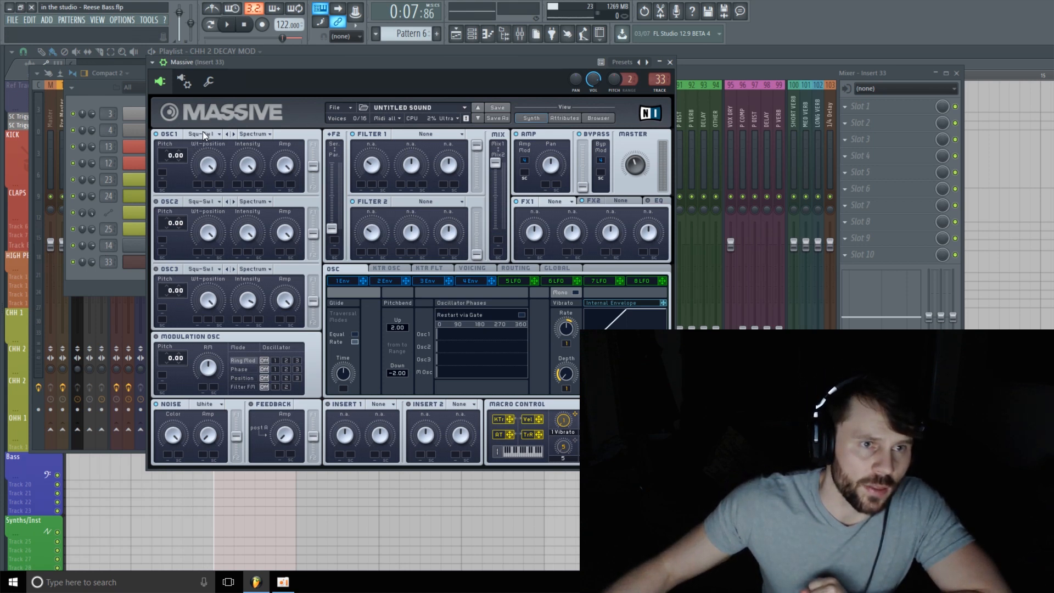
Detune the first two oscillators, setting the OSC1 pitch to -0.25 and the OSC2 pitch to 0.25.
left_click(206, 166)
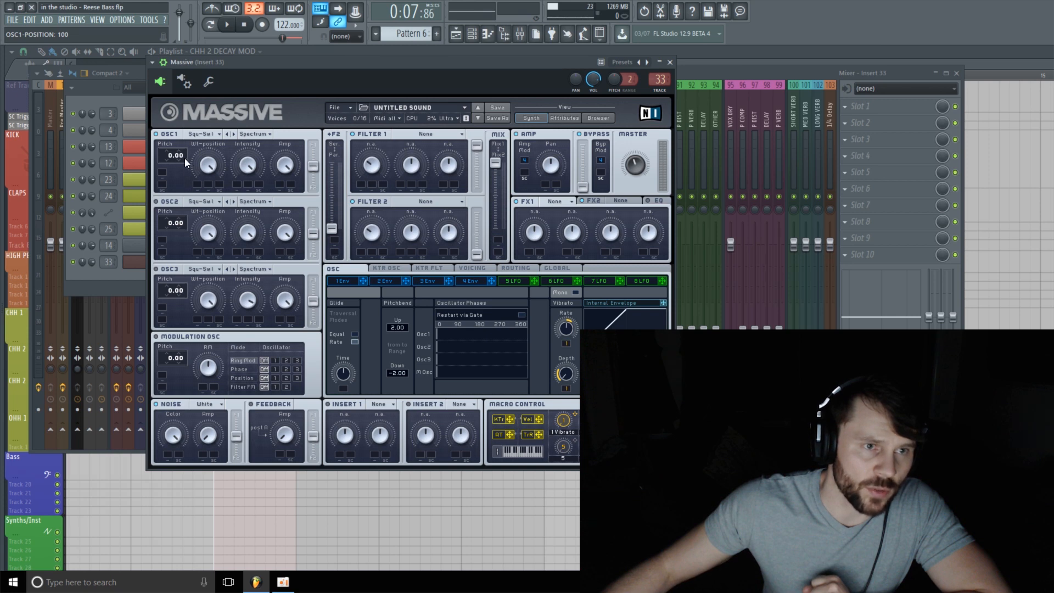
left_click_drag(179, 154, 182, 184)
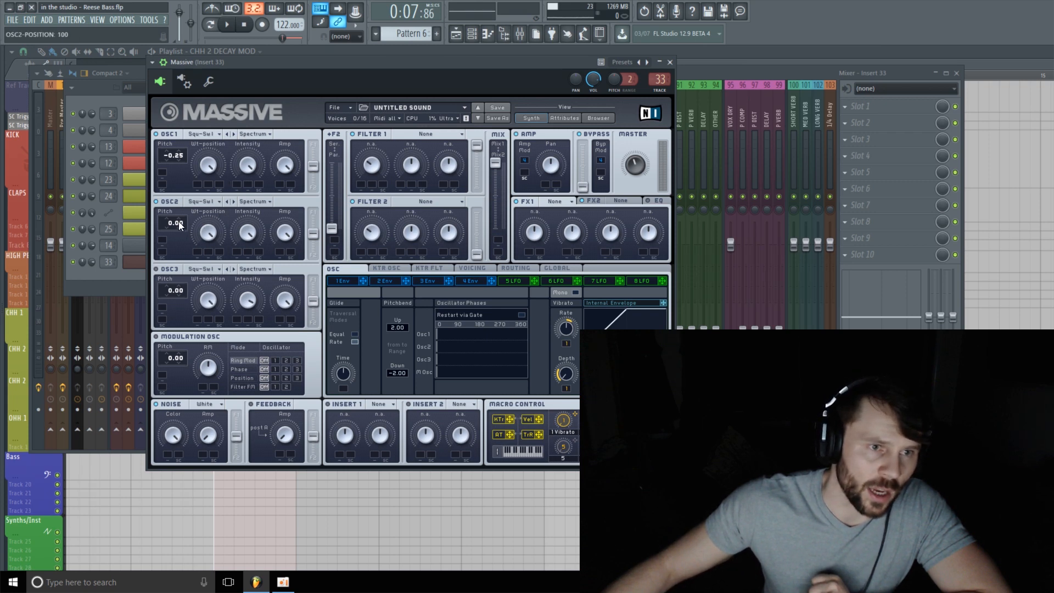
left_click_drag(180, 221, 183, 193)
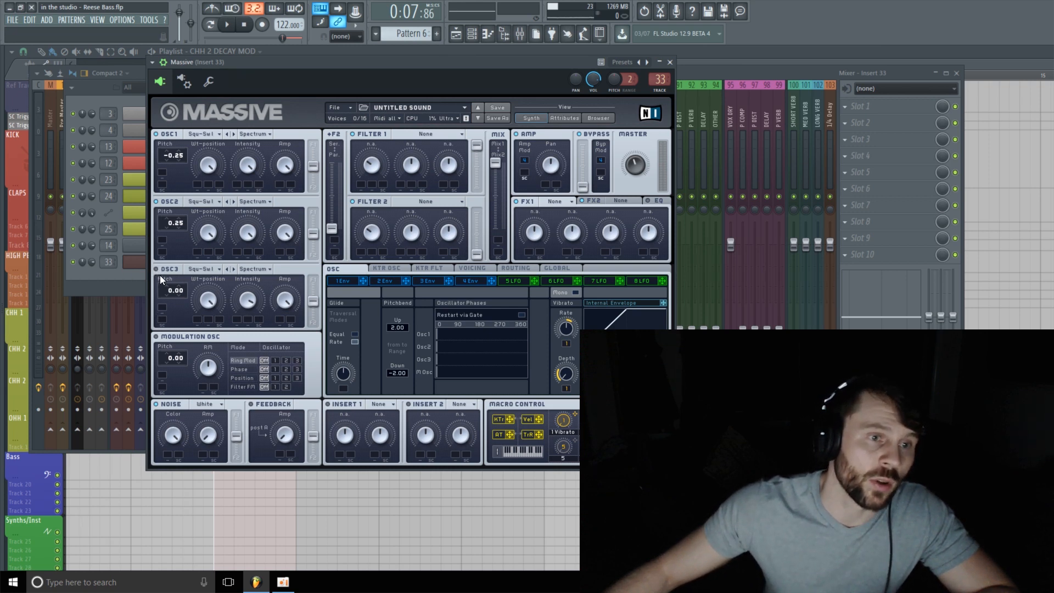
Switch OSC3 to the Sin-Square wavetable and turn its Wt-position all the way down.
left_click(204, 268)
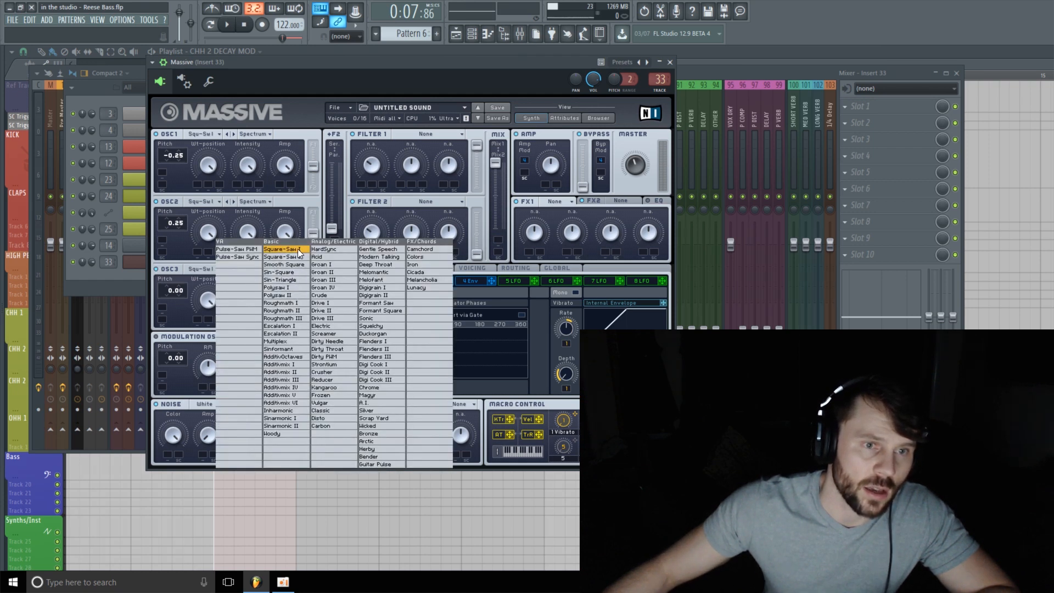
left_click(290, 272)
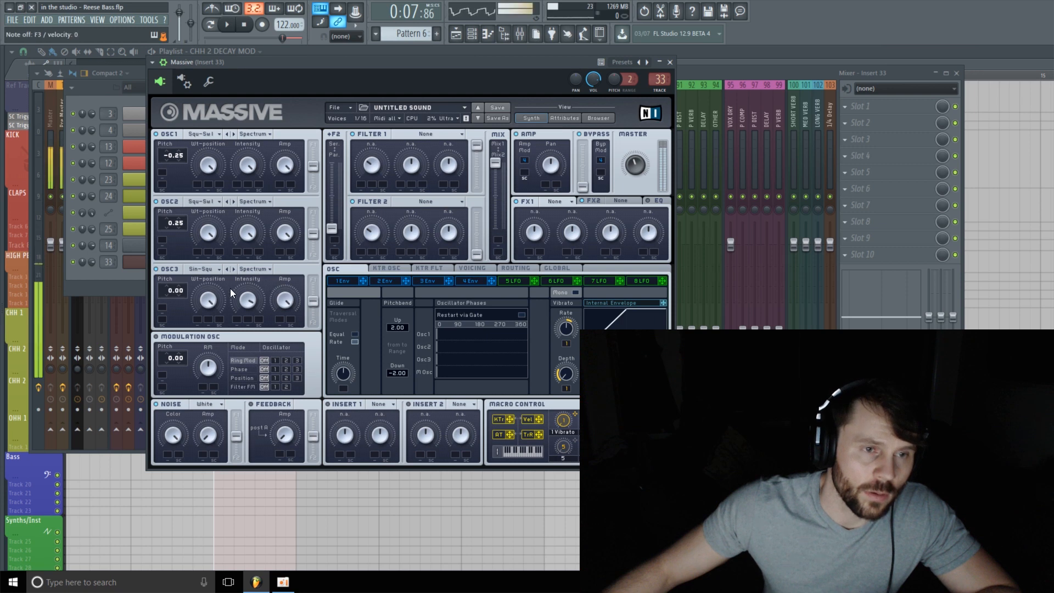
left_click_drag(221, 311, 169, 384)
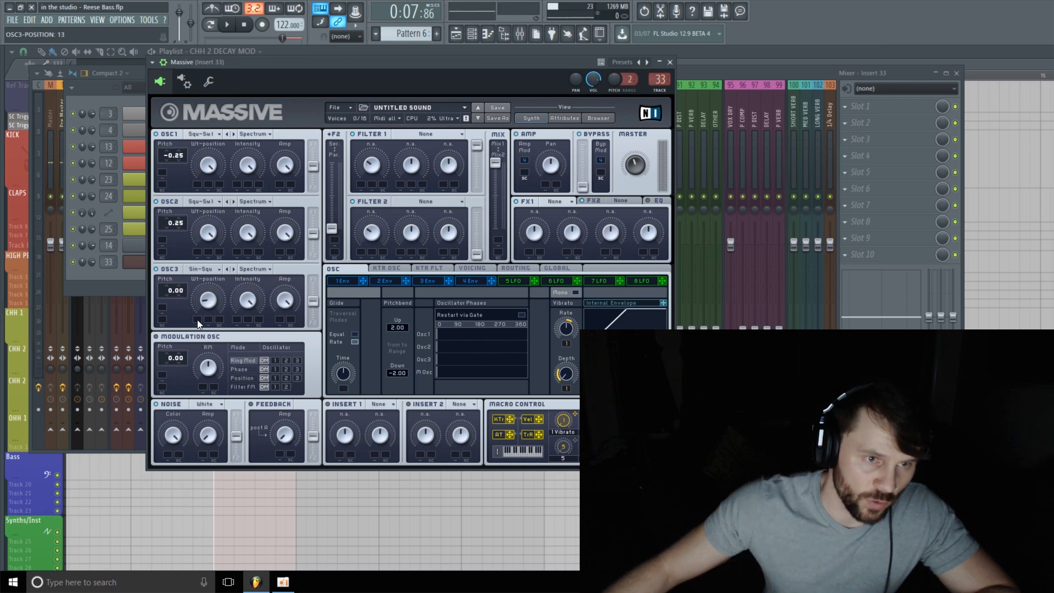
left_click_drag(198, 320, 258, 548)
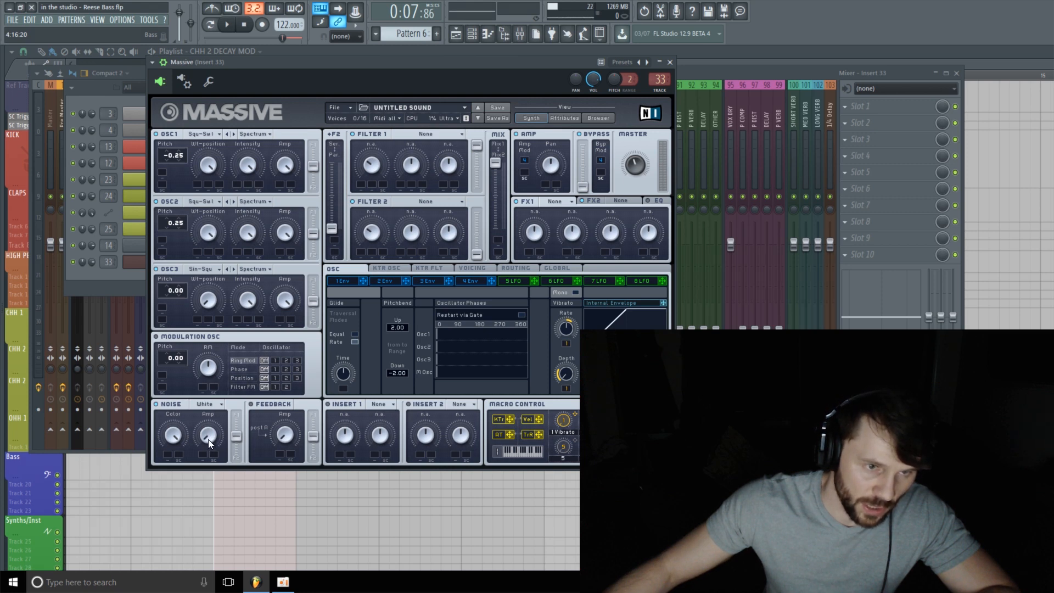
Adjust the noise section's Amp level and set Massive's voicing to Monophon.
mouse_move(207, 439)
left_mouse_down()
mouse_move(205, 390)
mouse_move(196, 426)
left_mouse_up()
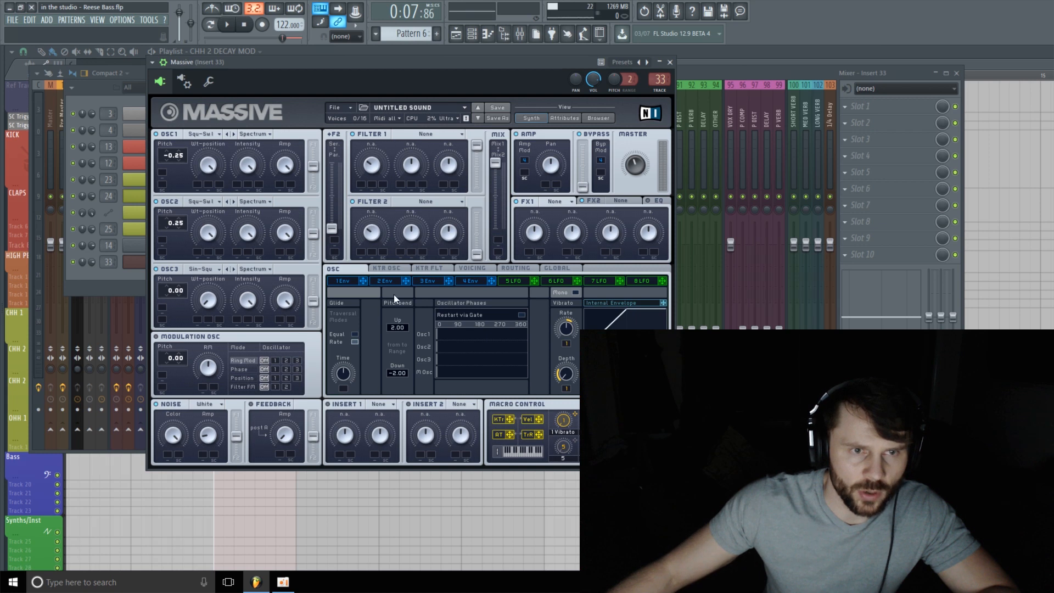
left_click(465, 269)
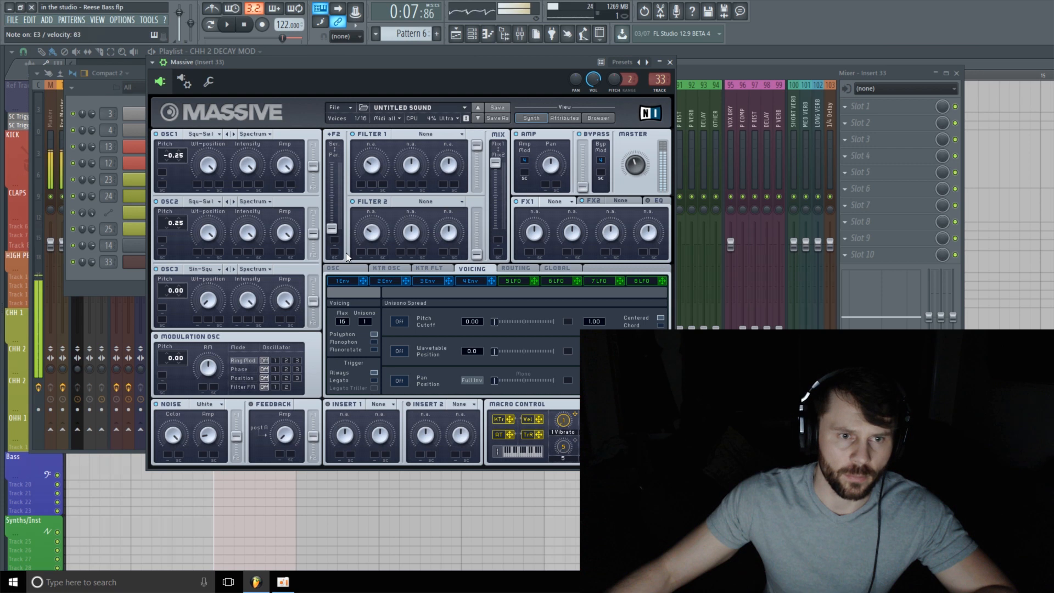
left_click(375, 341)
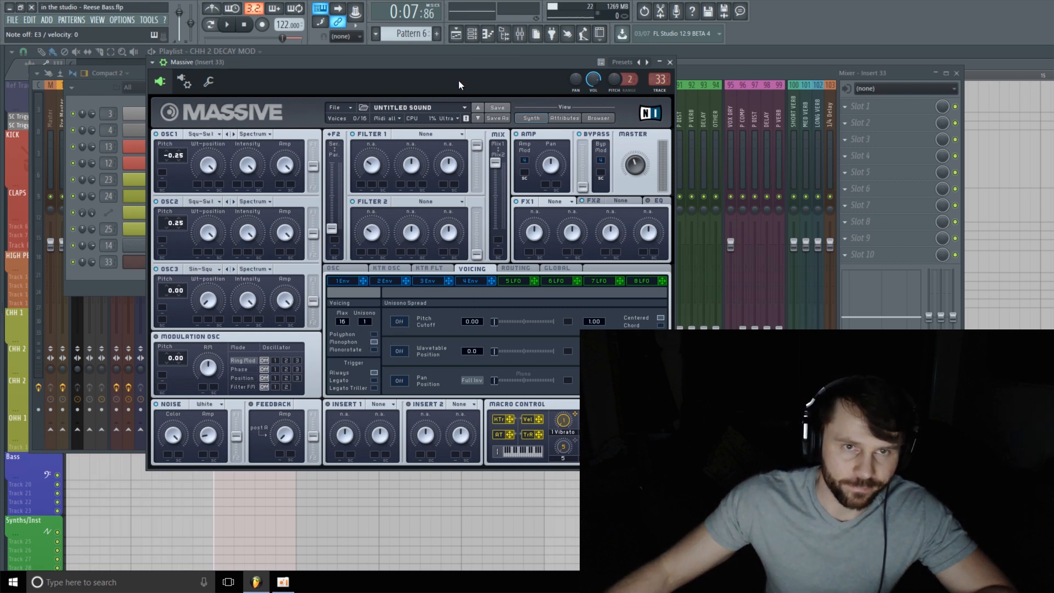
Load the Dimension Expander as FX1 and lower its Dry/Wet amount to about 12.
left_click_drag(476, 66, 468, 56)
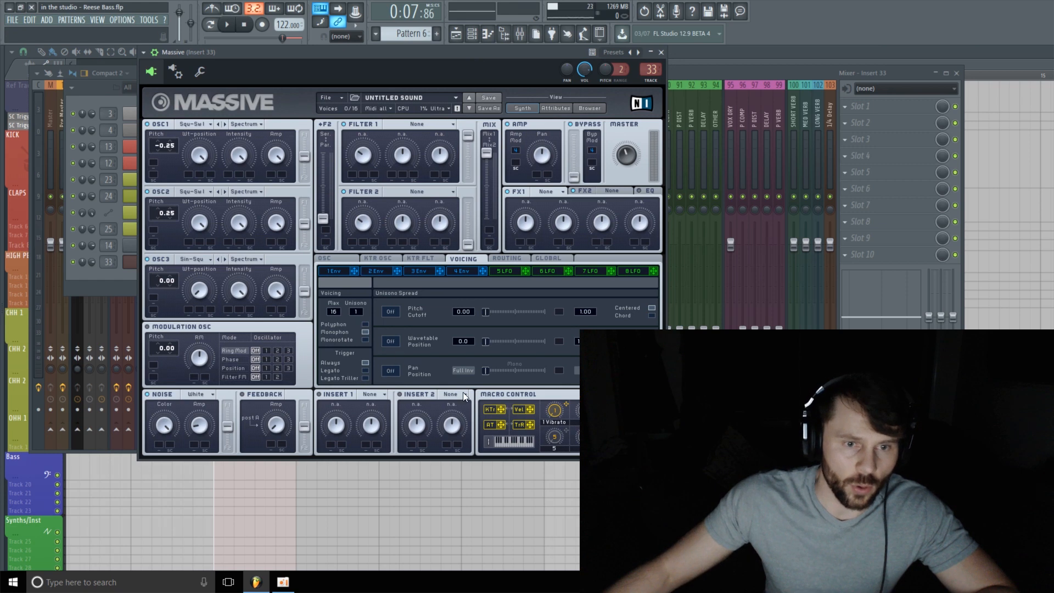
left_click(562, 192)
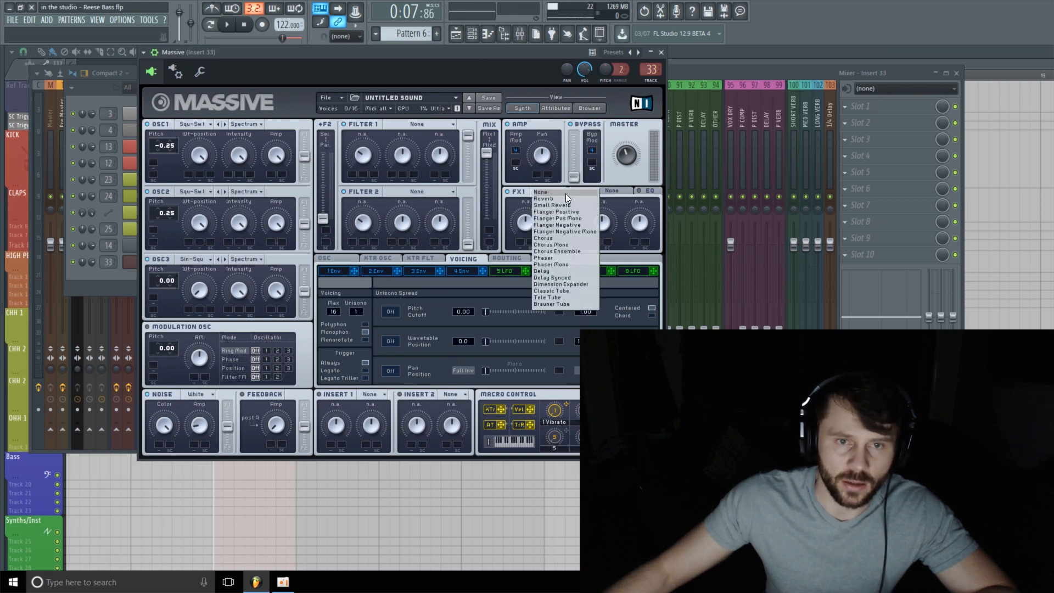
left_click(580, 285)
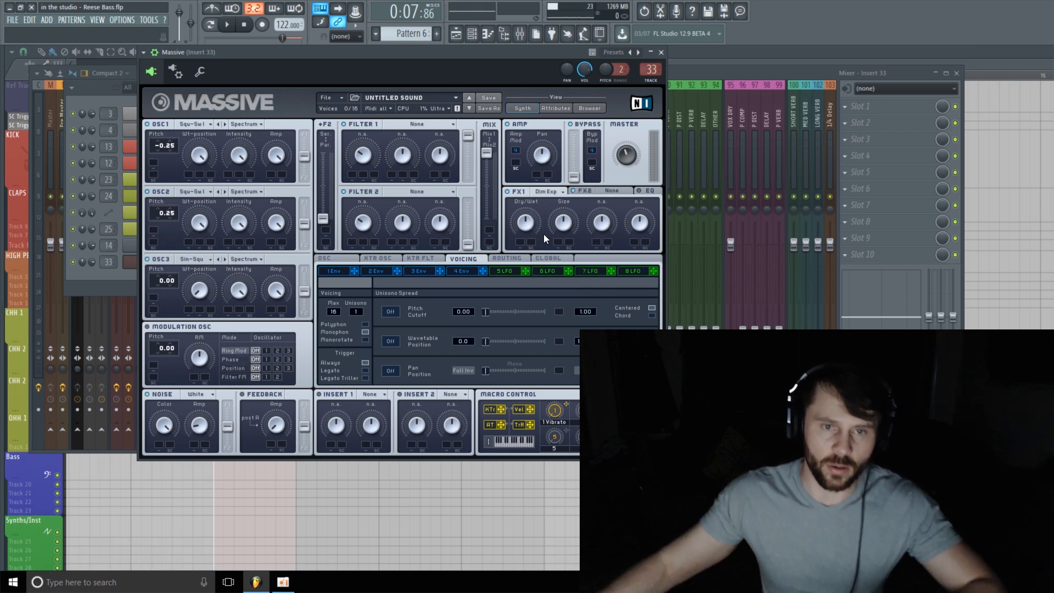
mouse_move(527, 219)
left_mouse_down()
mouse_move(517, 228)
mouse_move(518, 275)
mouse_move(520, 233)
left_mouse_up()
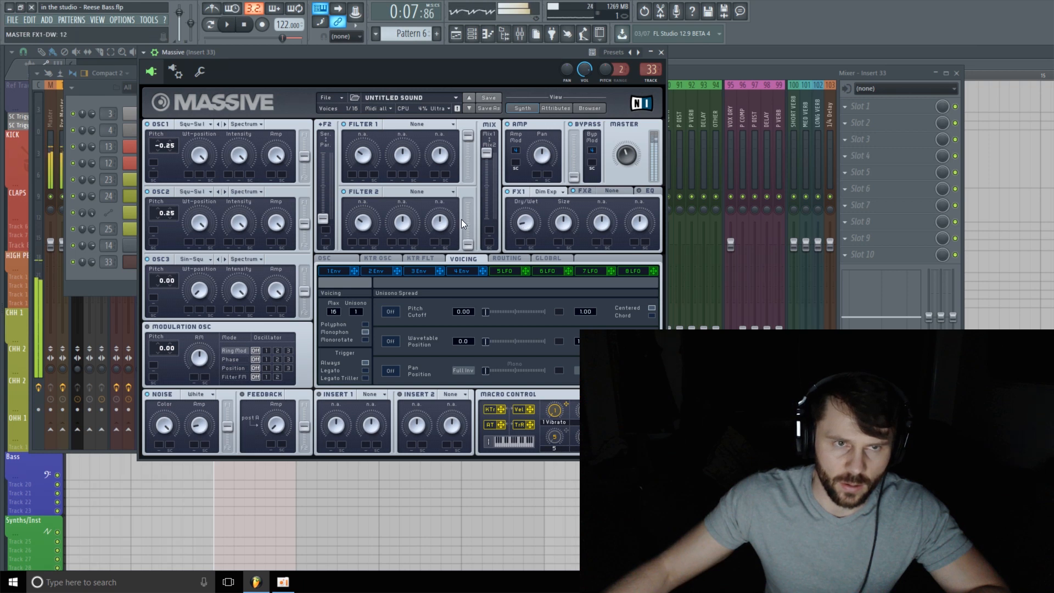
Set Filter 1 to Lowpass 4 with the resonance at 0 and the cutoff fully open.
left_click(430, 123)
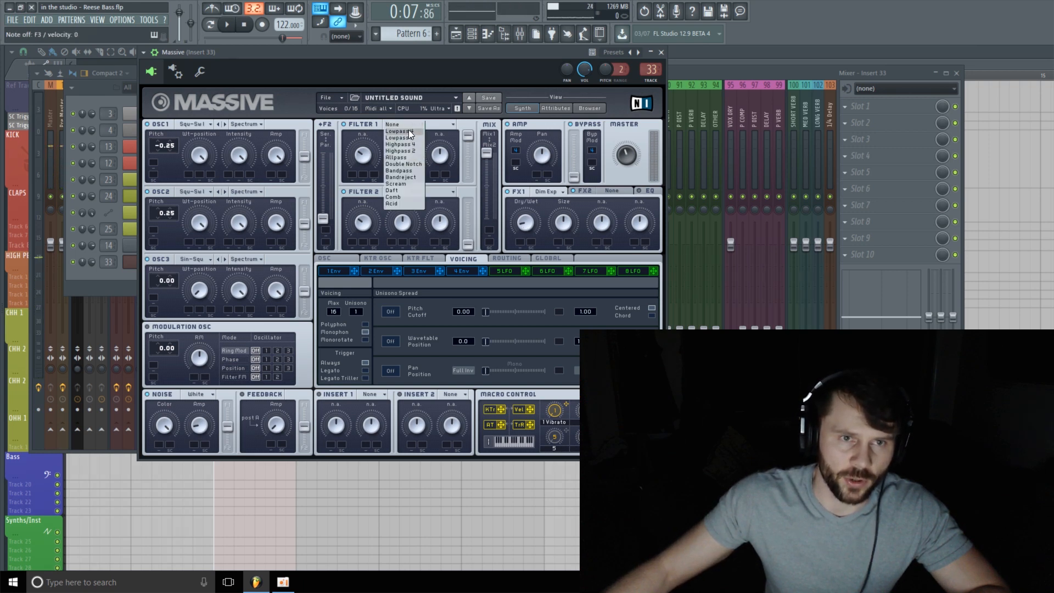
left_click(408, 131)
left_click_drag(443, 156, 411, 454)
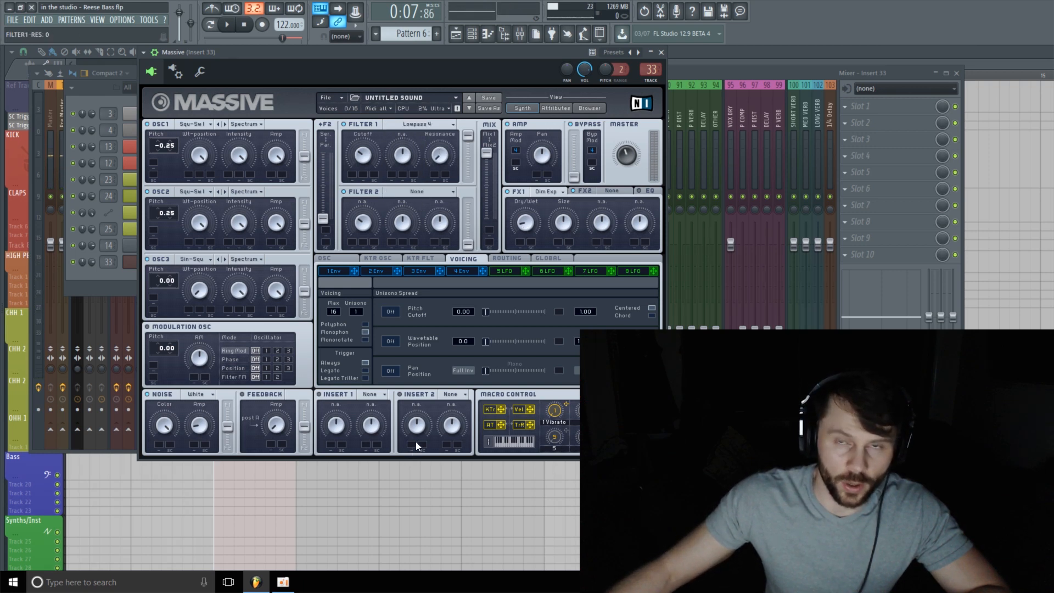
left_click_drag(368, 157, 368, 112)
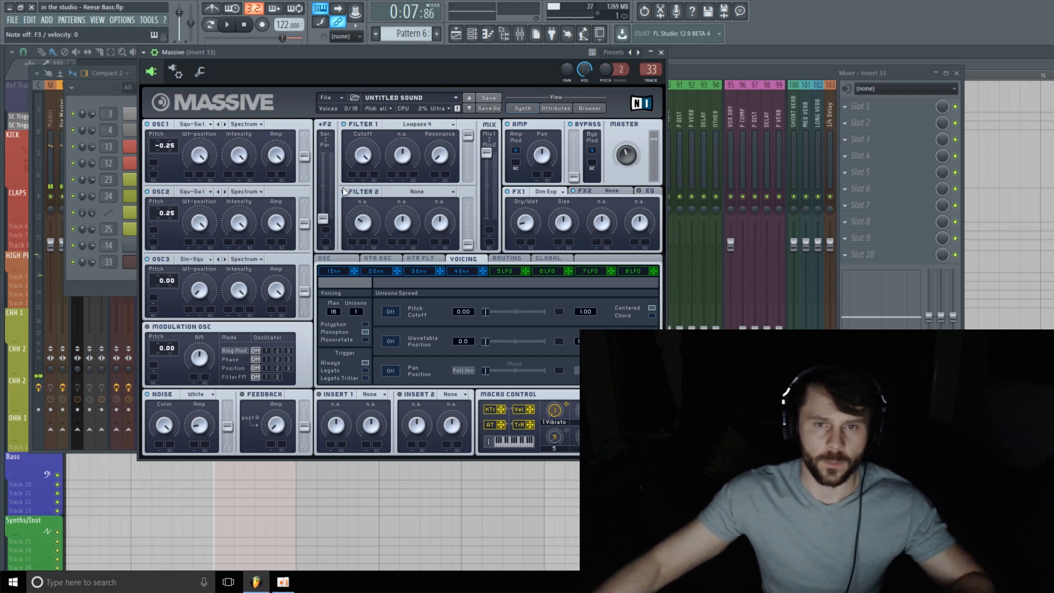
Bring up the mixer and audition the bass with the drum loop while lowering the volume of insert 33.
left_click(686, 77)
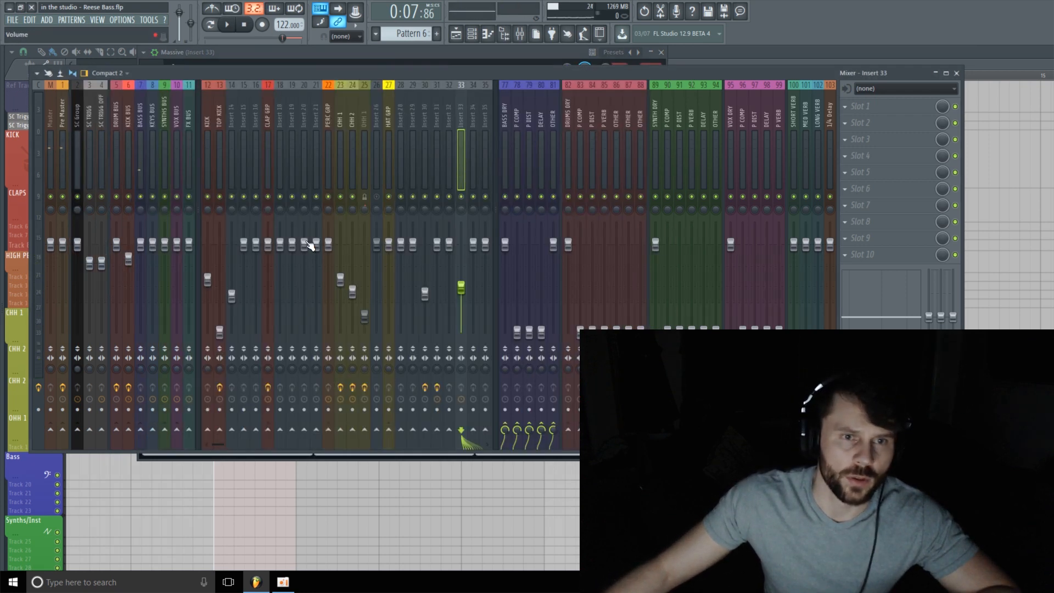
left_click(232, 25)
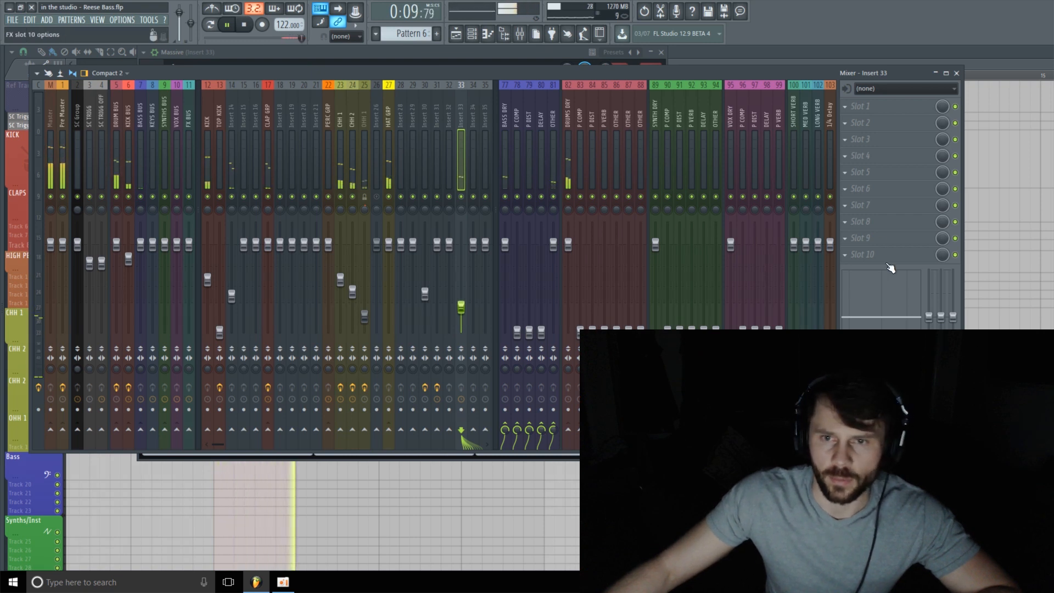
key("space")
Load ShaperBox into slot 10 of insert 33 and add the Volume shaper.
left_click(873, 254)
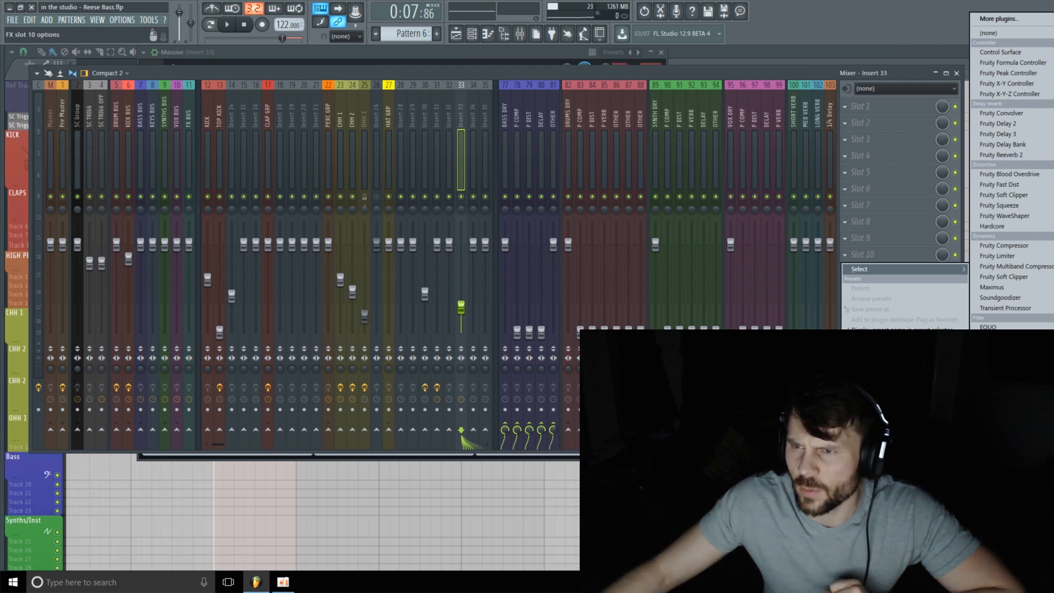
left_click(1001, 461)
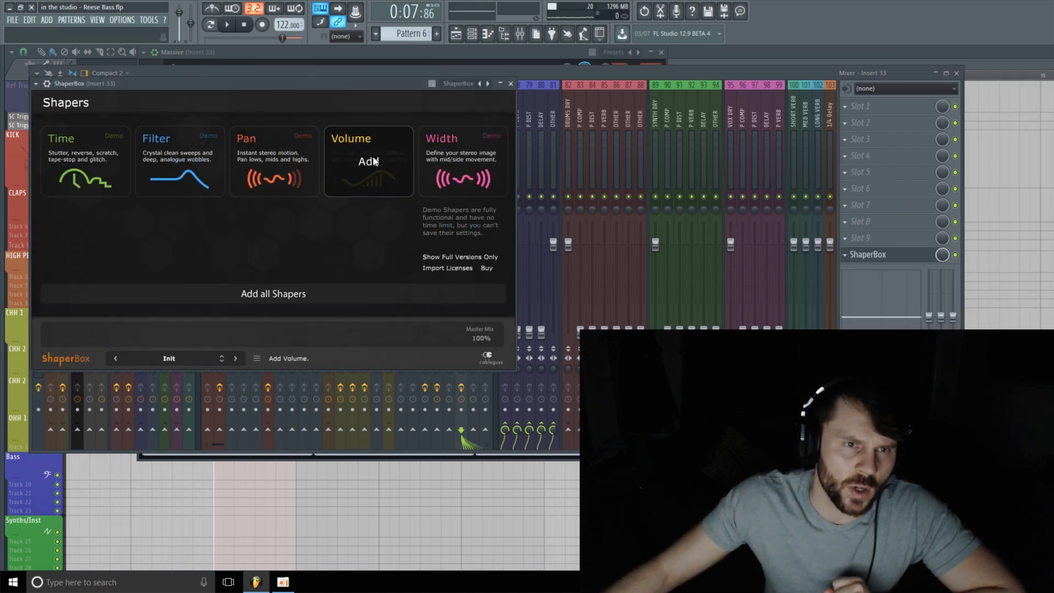
left_click(387, 156)
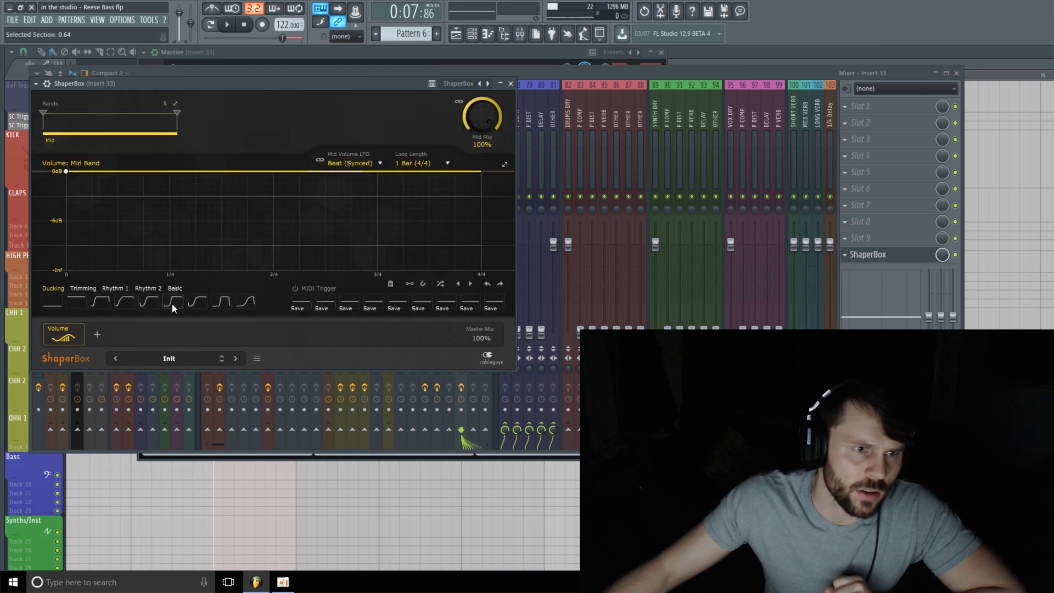
Apply a steep preset ducking curve to the Volume shaper's mid band and set its loop length to 1/4.
left_click(156, 303)
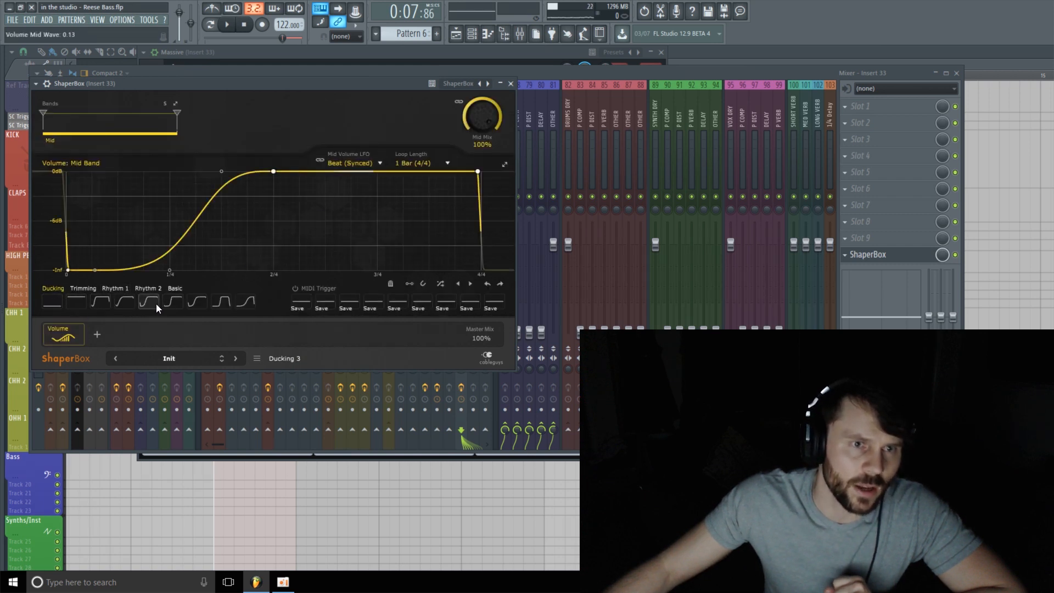
left_click(173, 302)
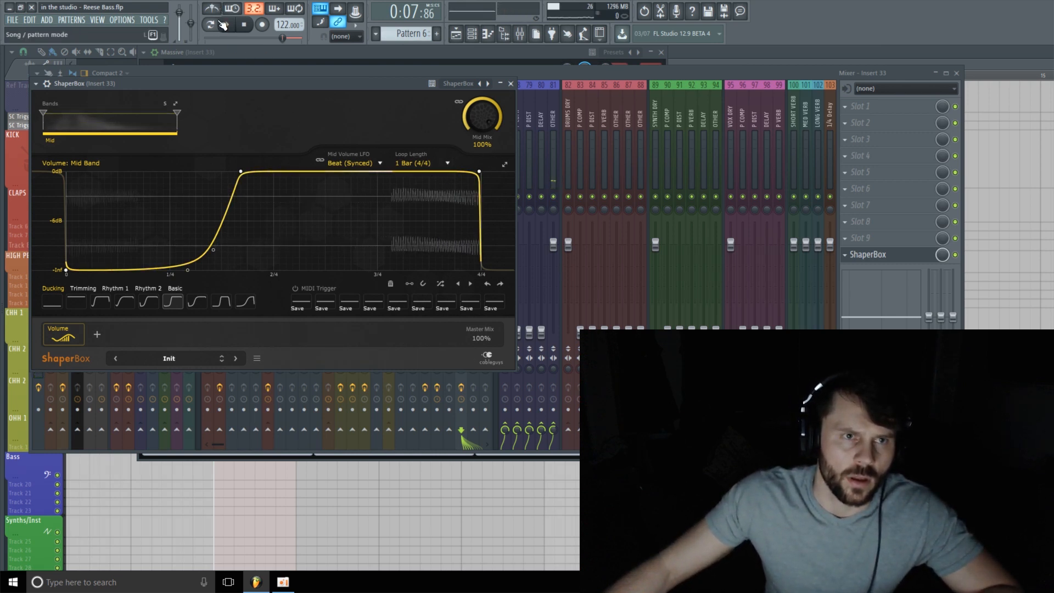
left_click(425, 160)
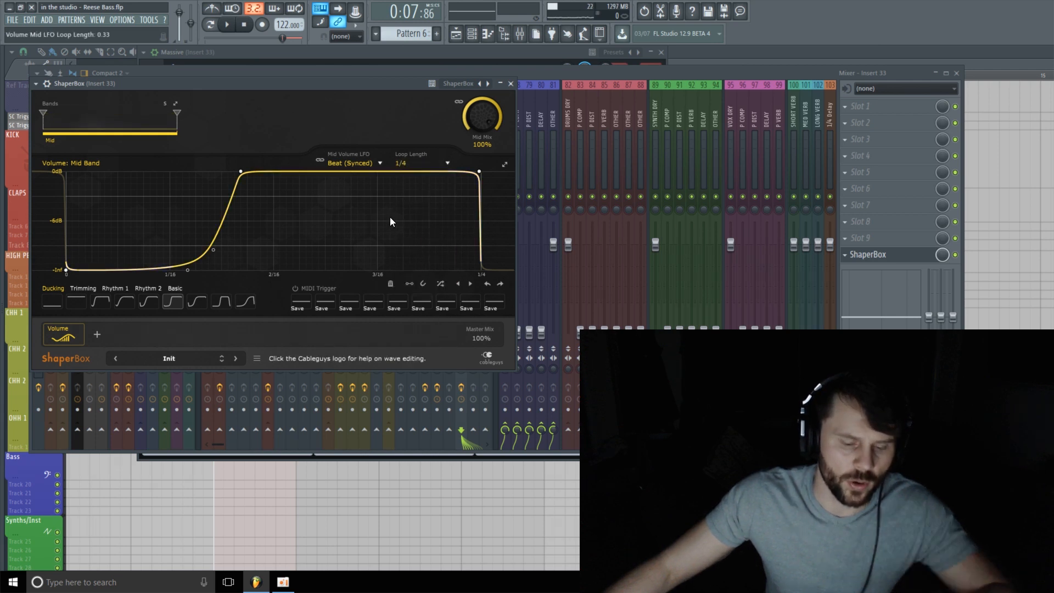
Reduce ShaperBox's Mid Mix to 43% during playback and slightly raise the volume of insert 33.
left_click(227, 25)
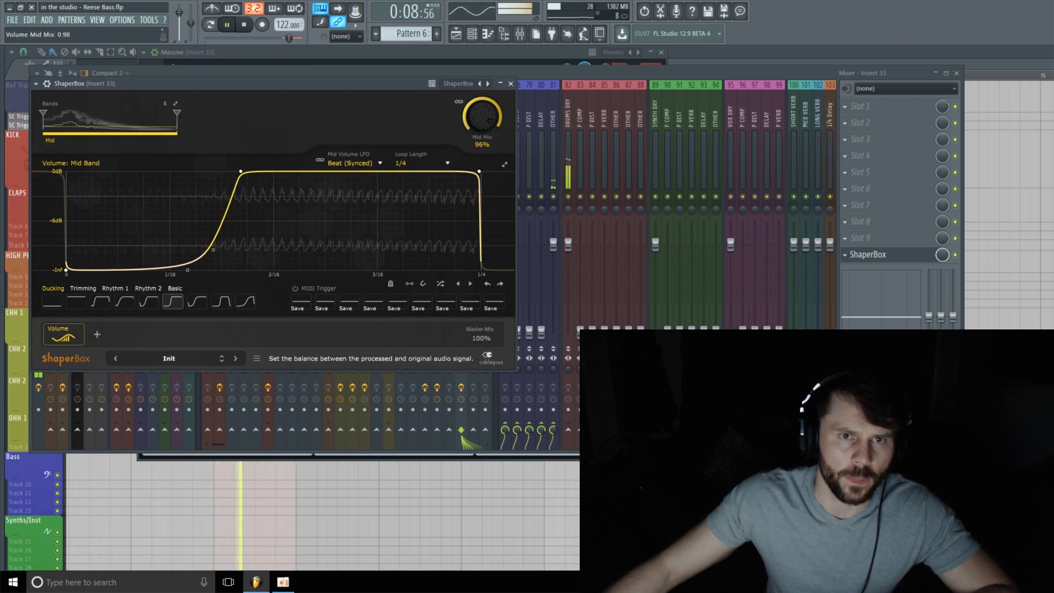
mouse_move(482, 116)
left_mouse_down()
mouse_move(482, 144)
mouse_move(492, 123)
left_mouse_up()
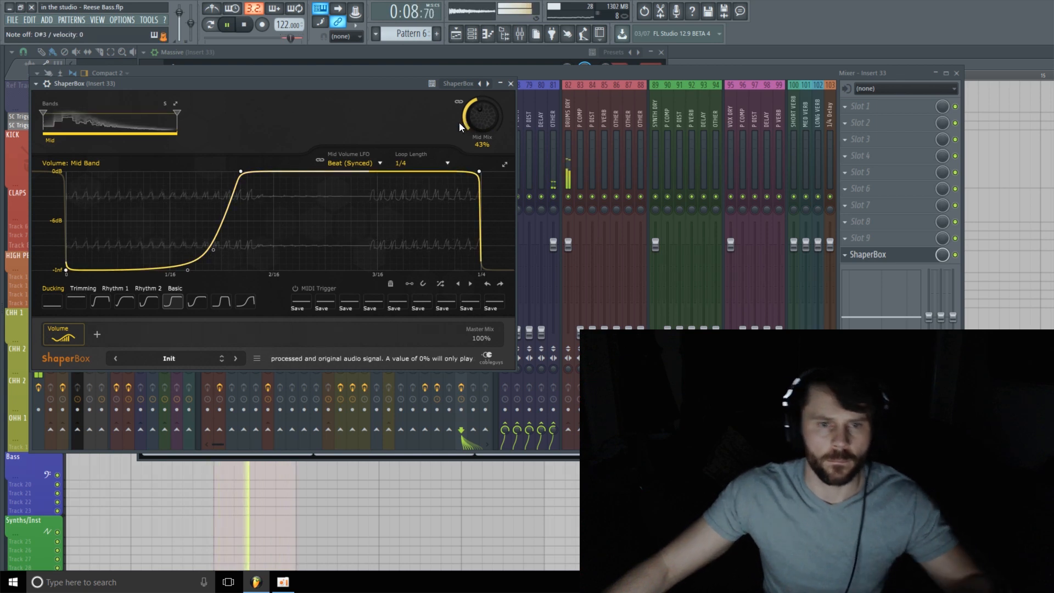
key("space")
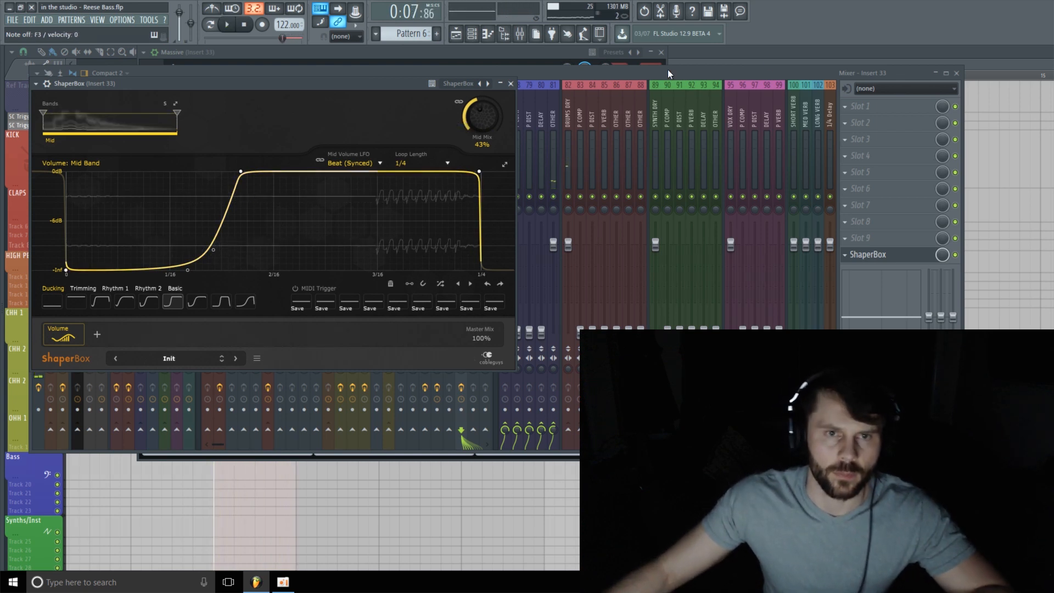
left_click(654, 70)
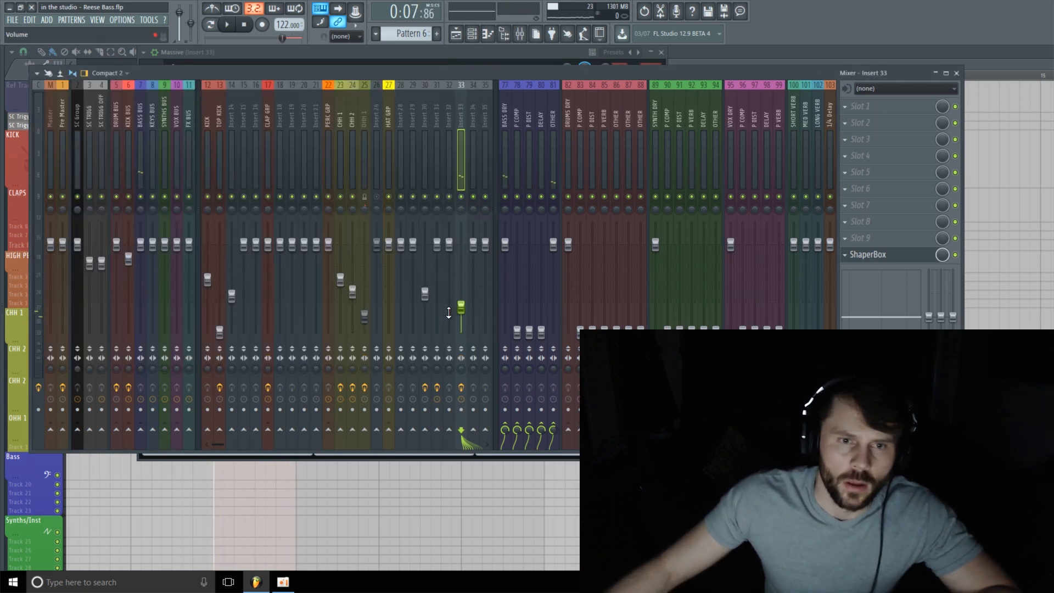
left_click_drag(460, 315, 459, 284)
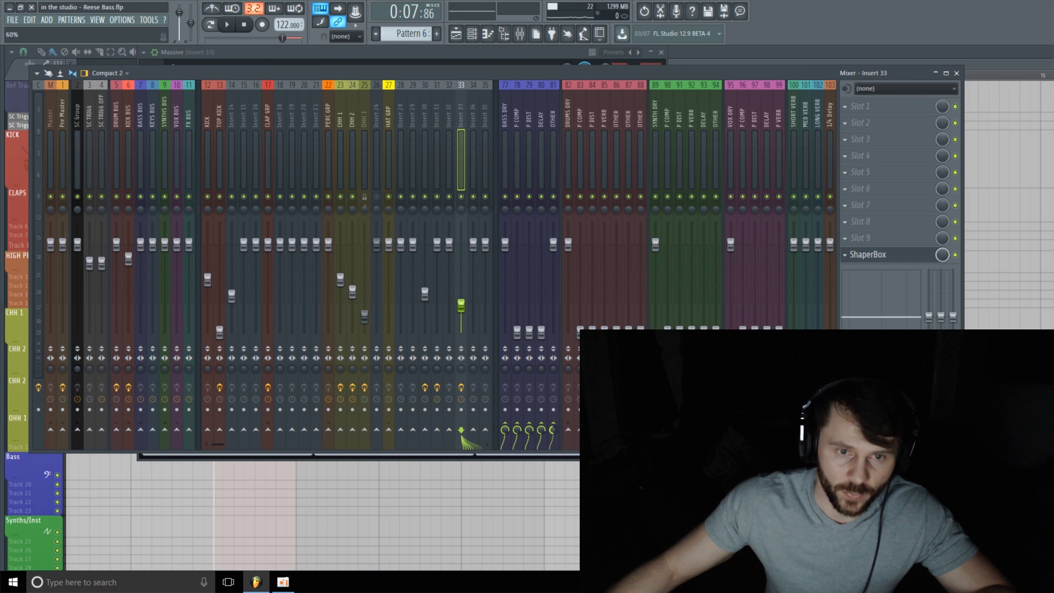
Load Fruity parametric EQ 2 into slot 1 of the bass OTHER mixer track, number 81.
left_click(553, 109)
left_click(892, 106)
mouse_move(901, 118)
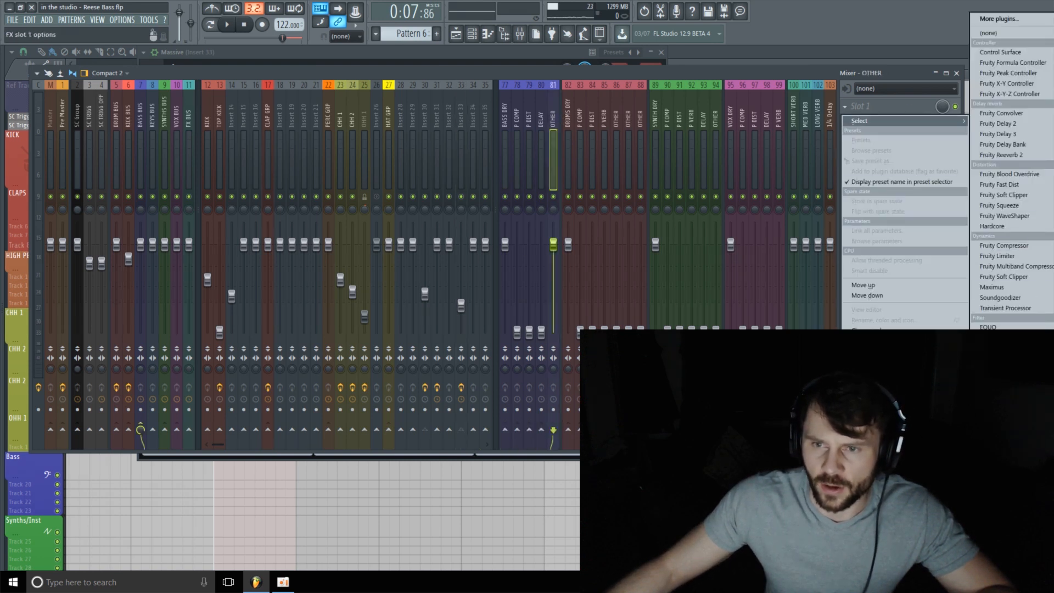
left_click(1005, 400)
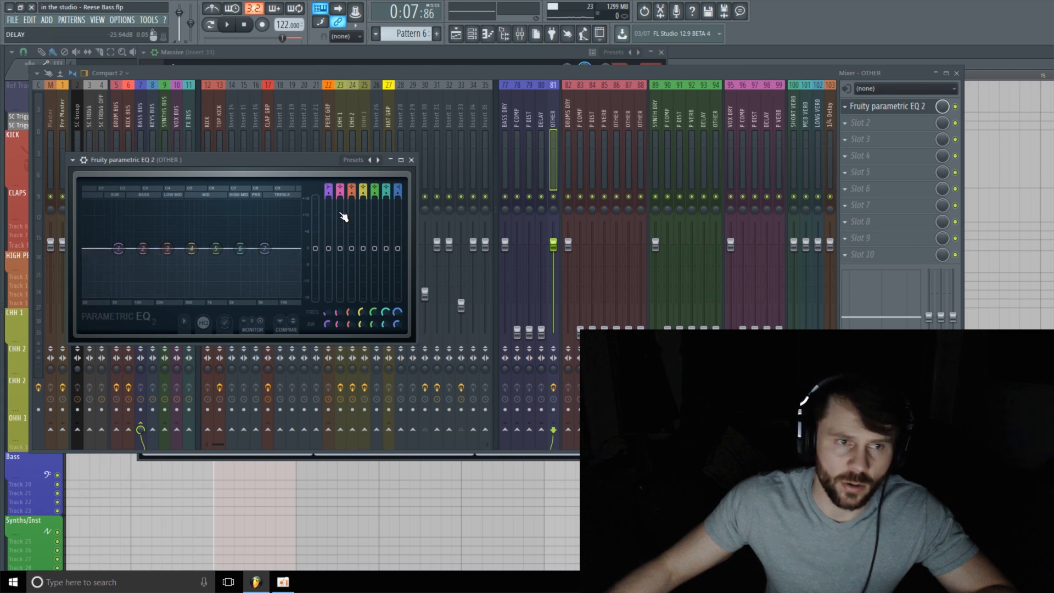
Switch band 1 of the OTHER track's parametric EQ to a high pass filter at 203 Hz.
right_click(118, 249)
mouse_move(135, 277)
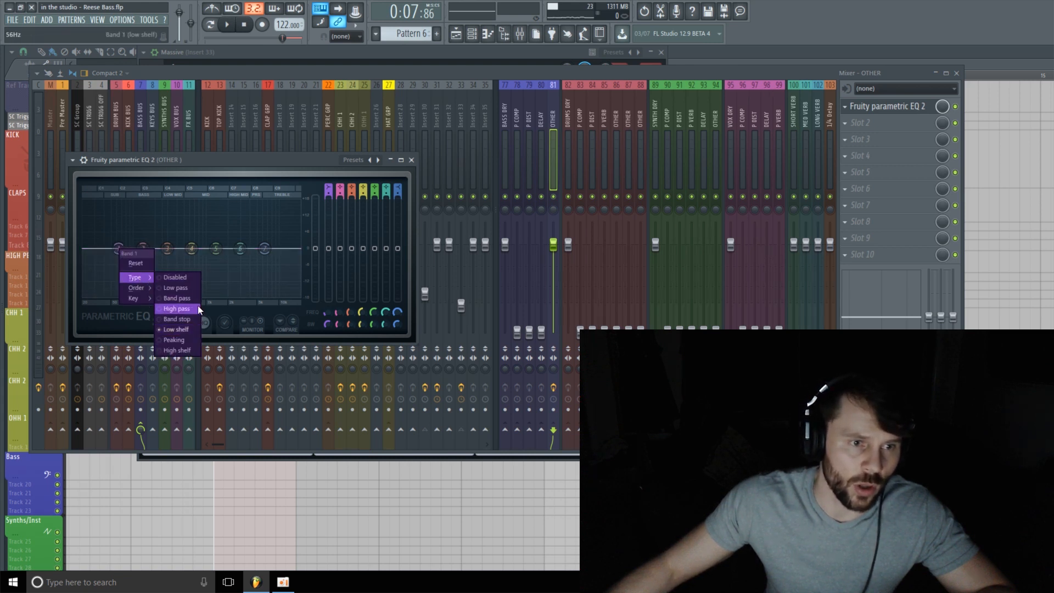
left_click(197, 308)
left_click_drag(329, 312, 329, 288)
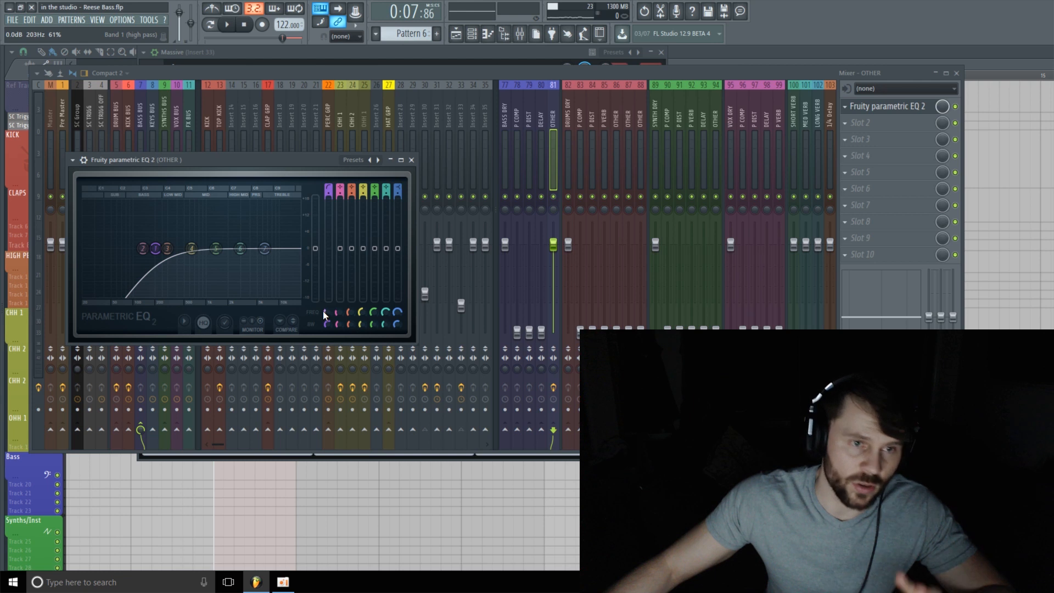
left_click(411, 159)
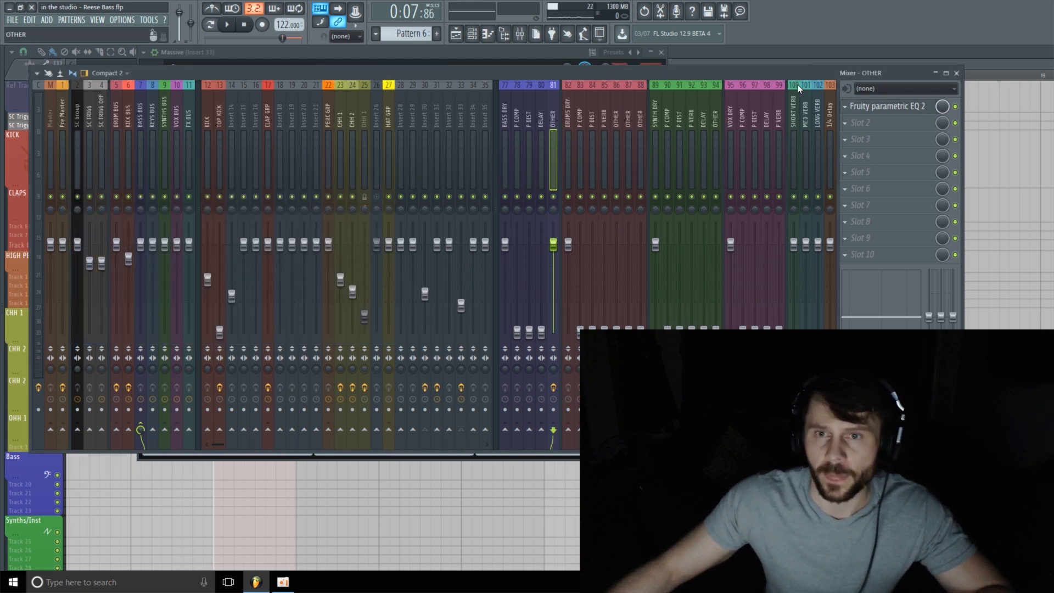
Load Fruity Delay 3 into slot 2 of the bass OTHER track and set its delay model to Off.
left_click(901, 122)
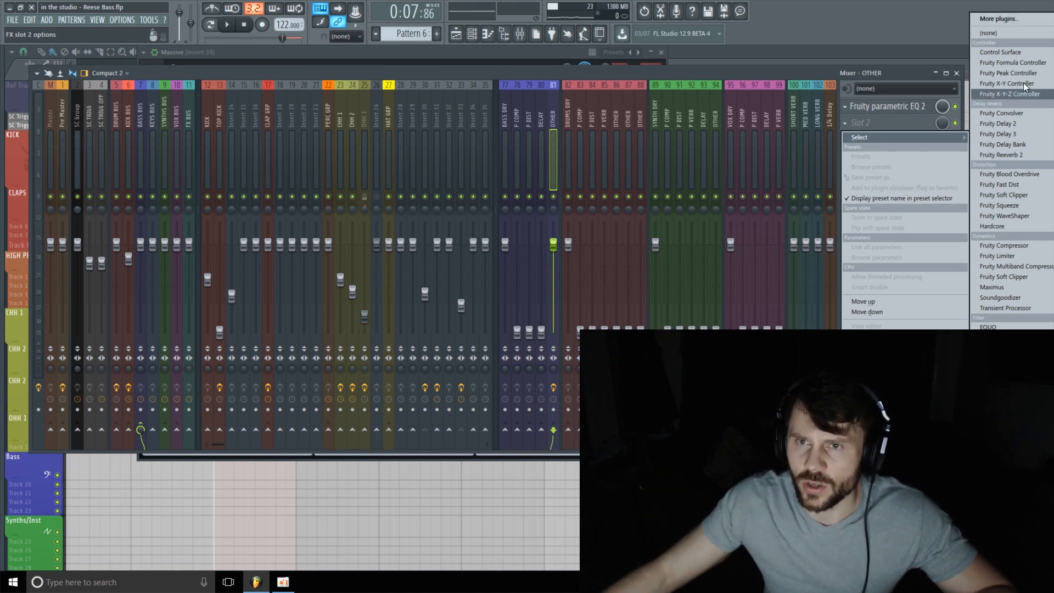
left_click(1020, 134)
left_click_drag(305, 114, 305, 90)
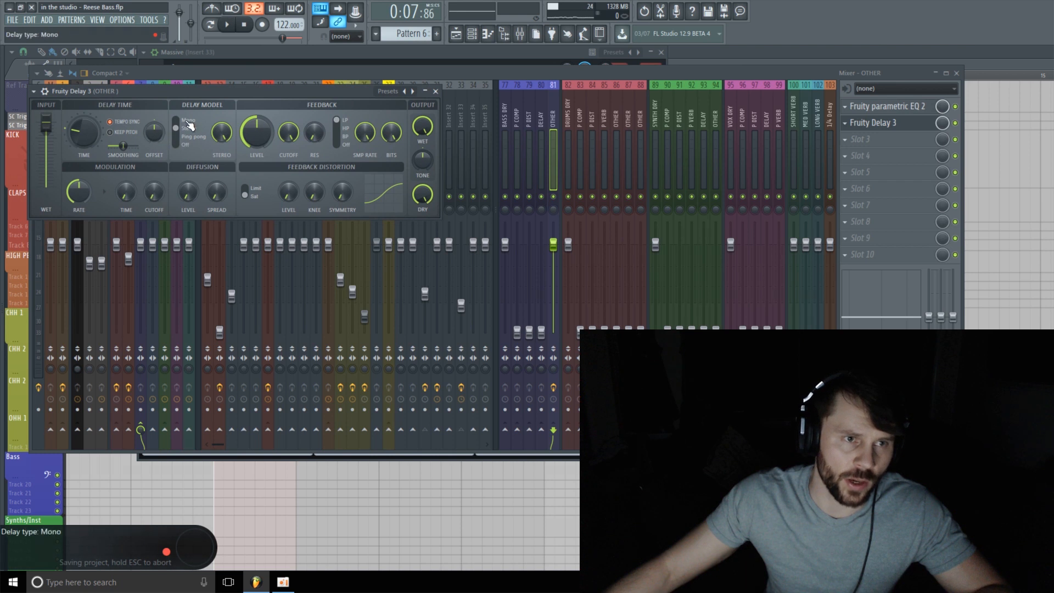
left_click(185, 128)
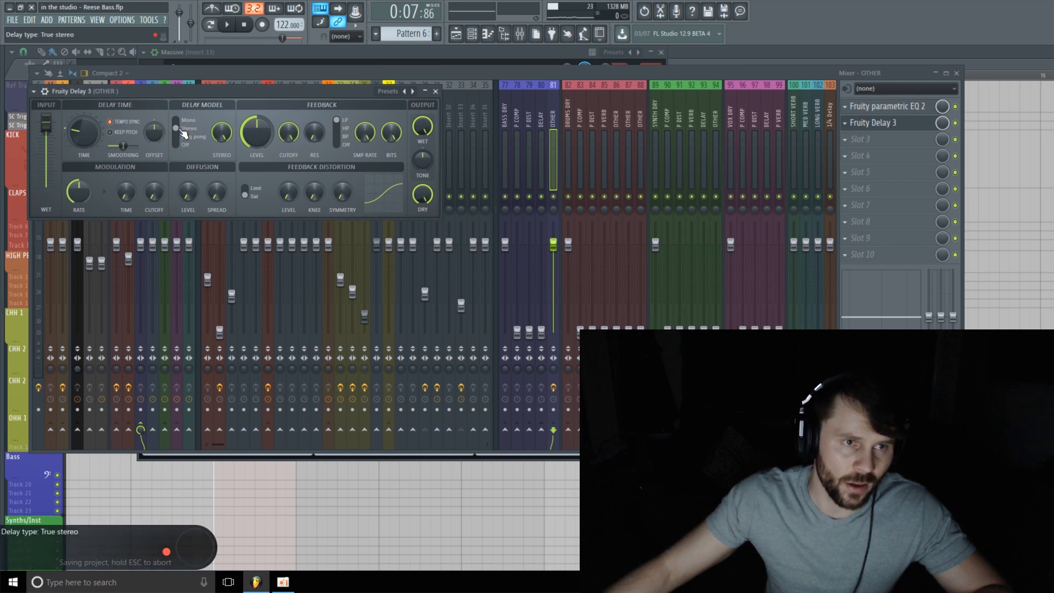
left_click(185, 144)
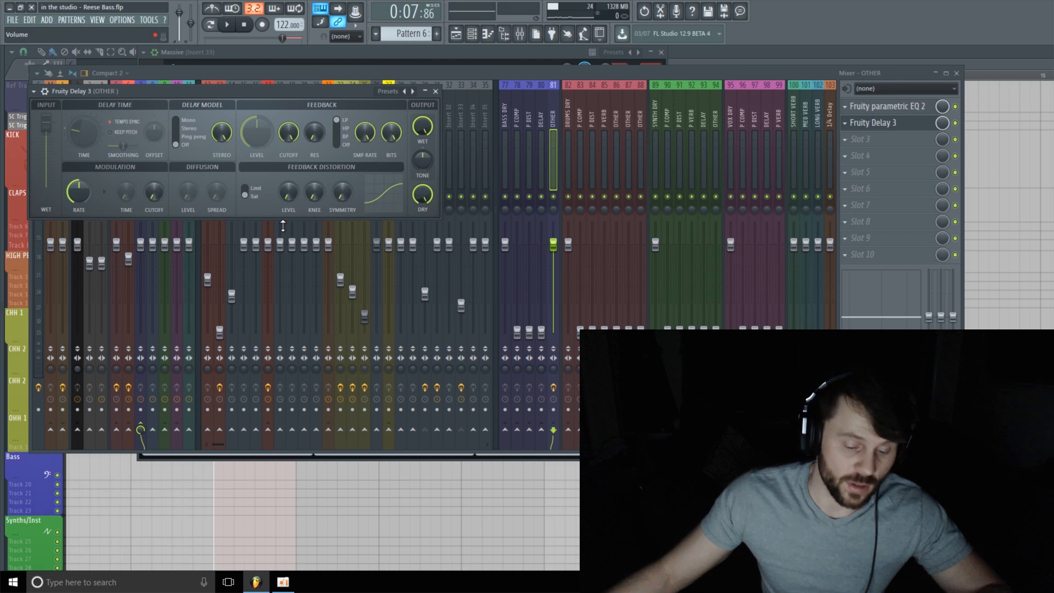
Set Fruity Delay 3's feedback distortion to Sat and raise its level and symmetry strongly.
left_click(251, 195)
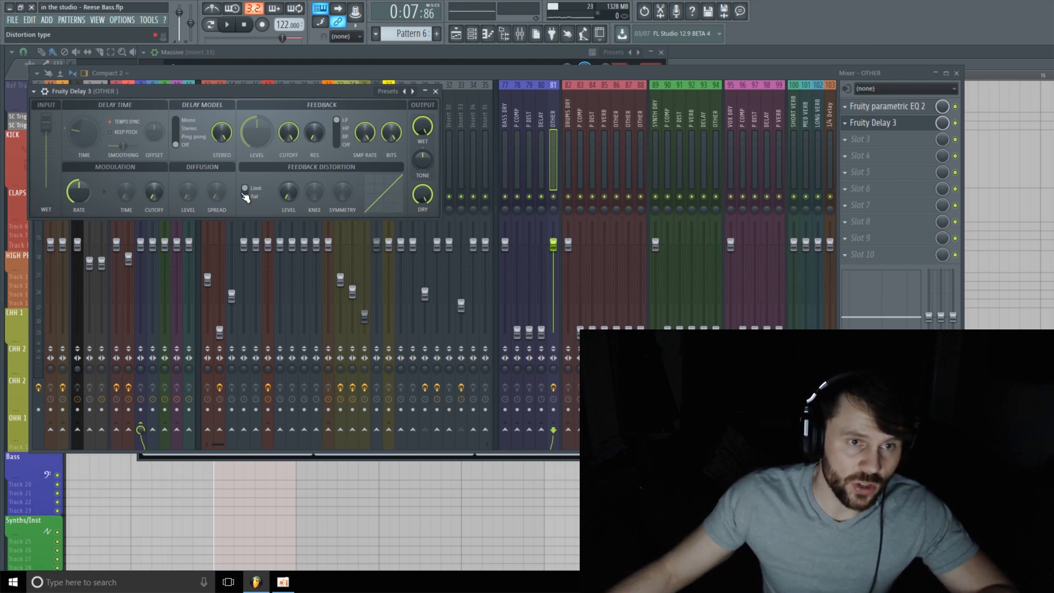
left_click(246, 196)
left_click_drag(291, 195, 291, 131)
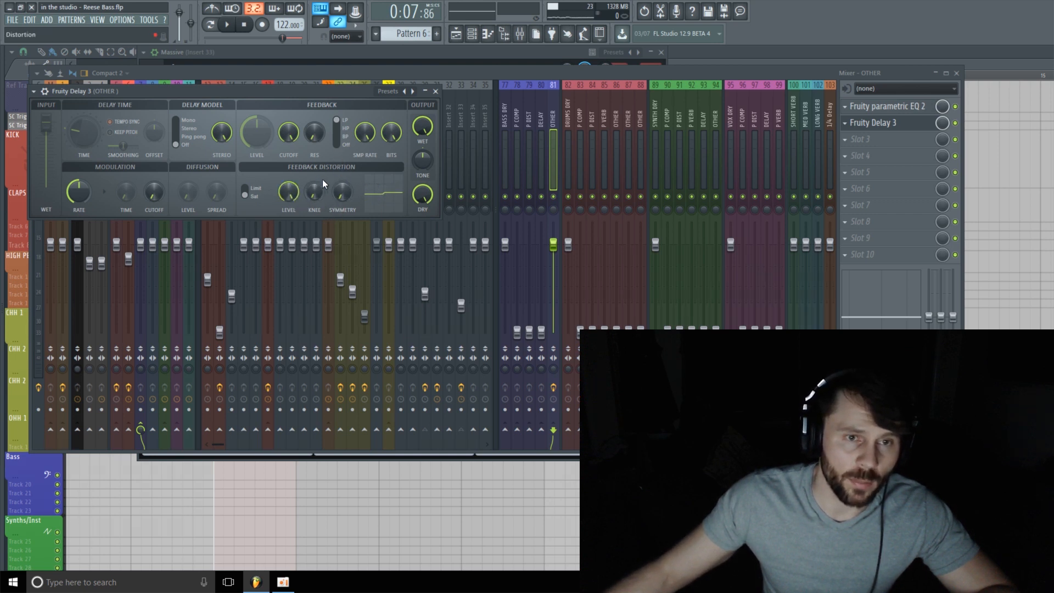
left_click_drag(342, 193, 341, 144)
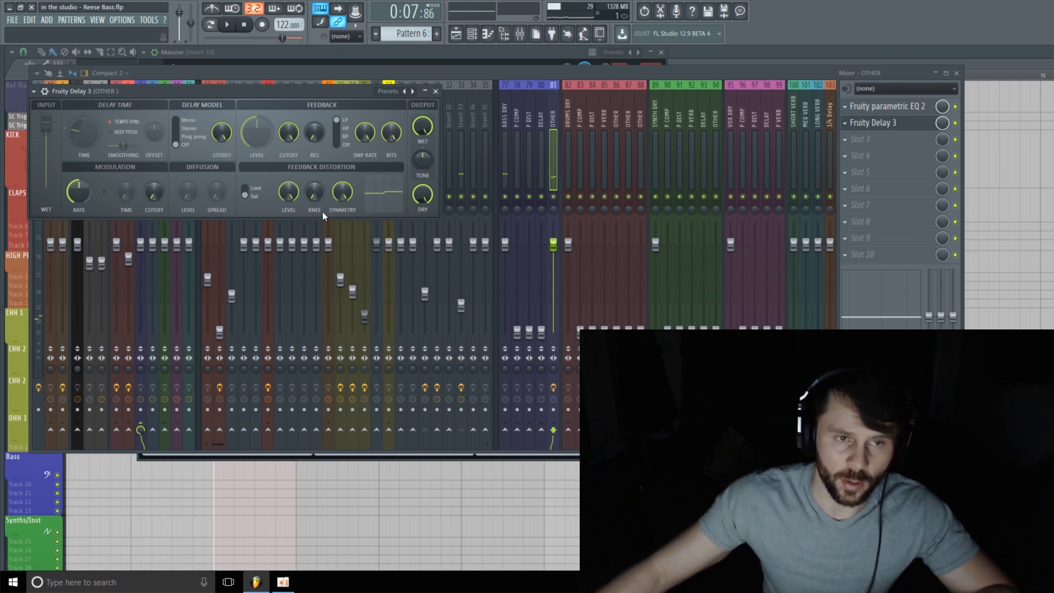
Mute the BASS DRY track and slightly raise the volume of insert 33.
left_click(505, 198)
left_click(891, 124)
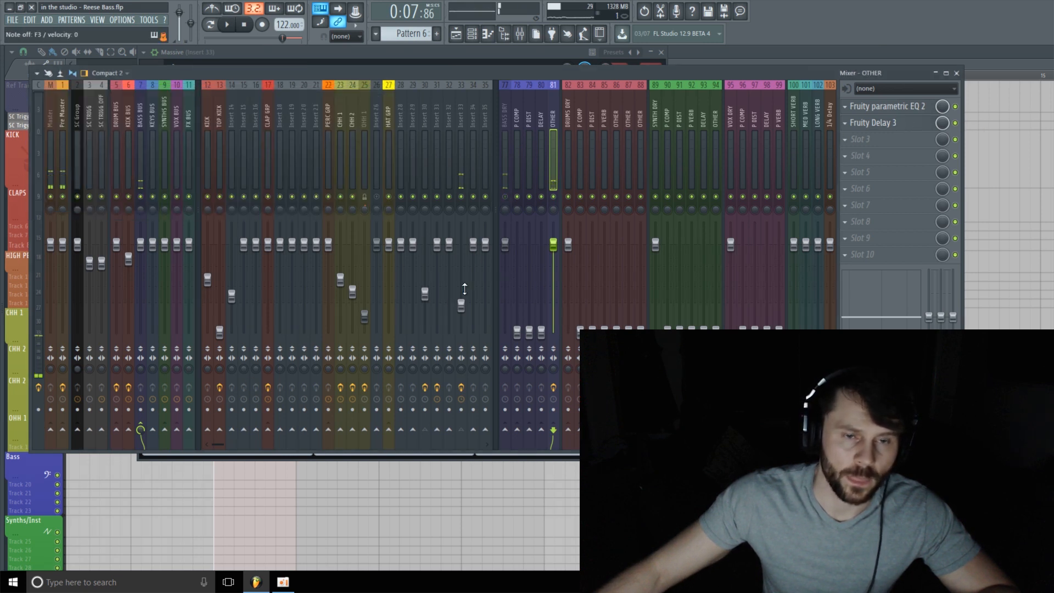
left_click_drag(465, 309, 466, 301)
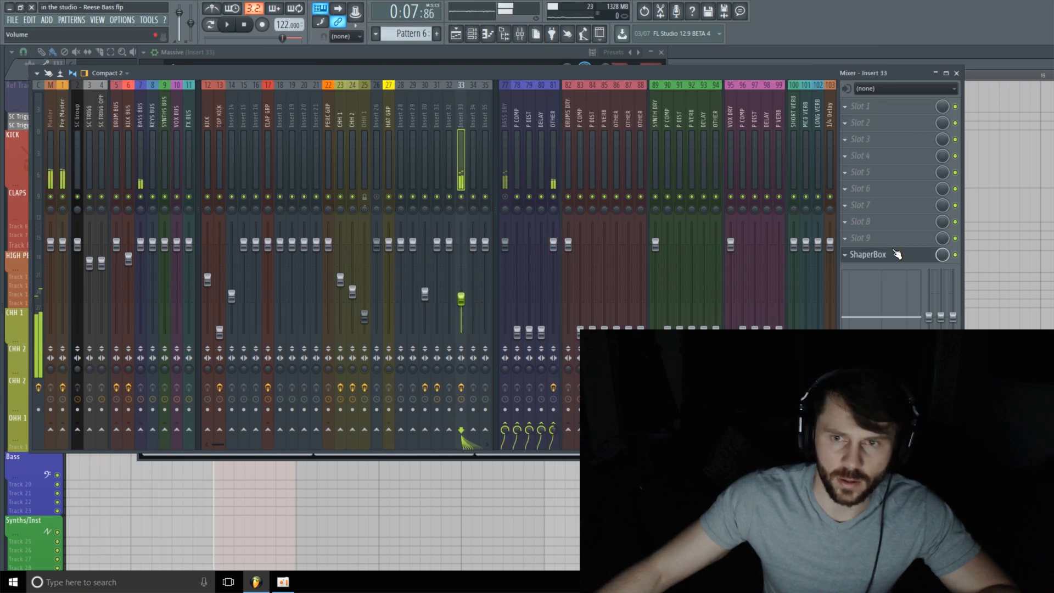
Compare the bass OTHER track's sound with Fruity Delay 3 bypassed and enabled, and review its settings.
left_click(552, 94)
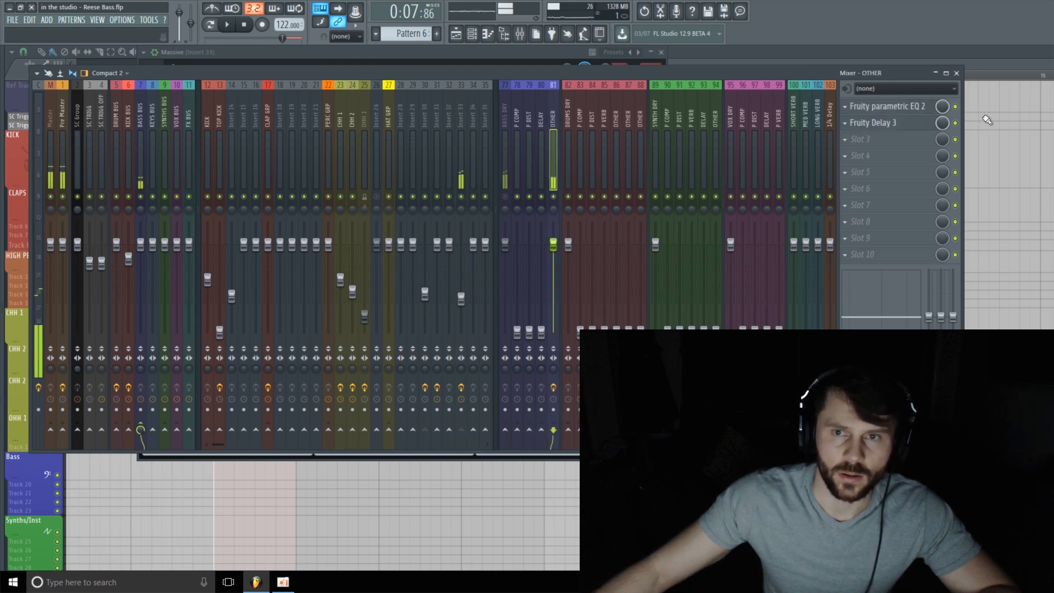
left_click(955, 123)
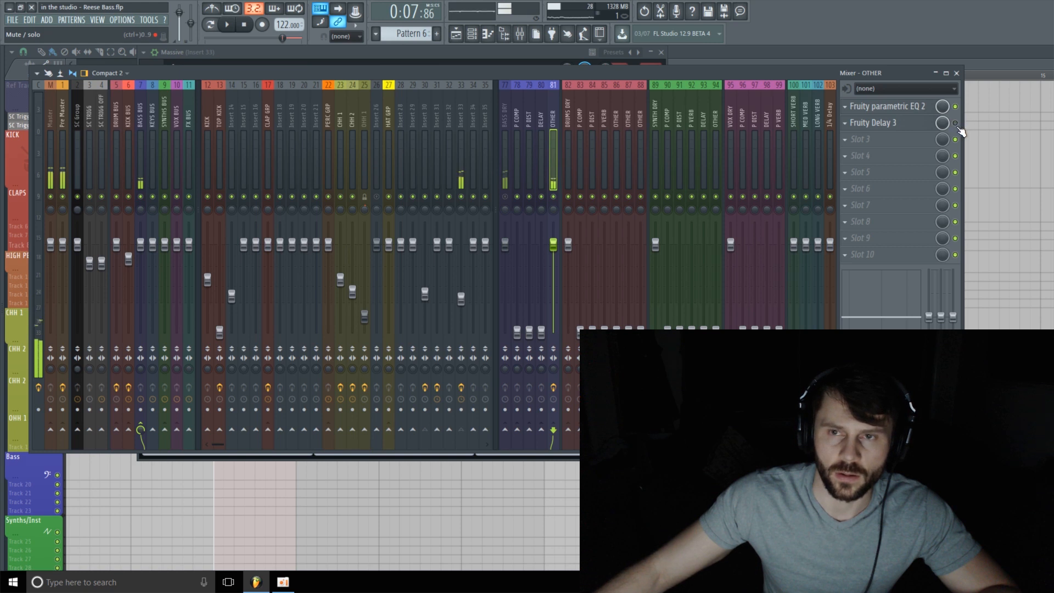
left_click(956, 123)
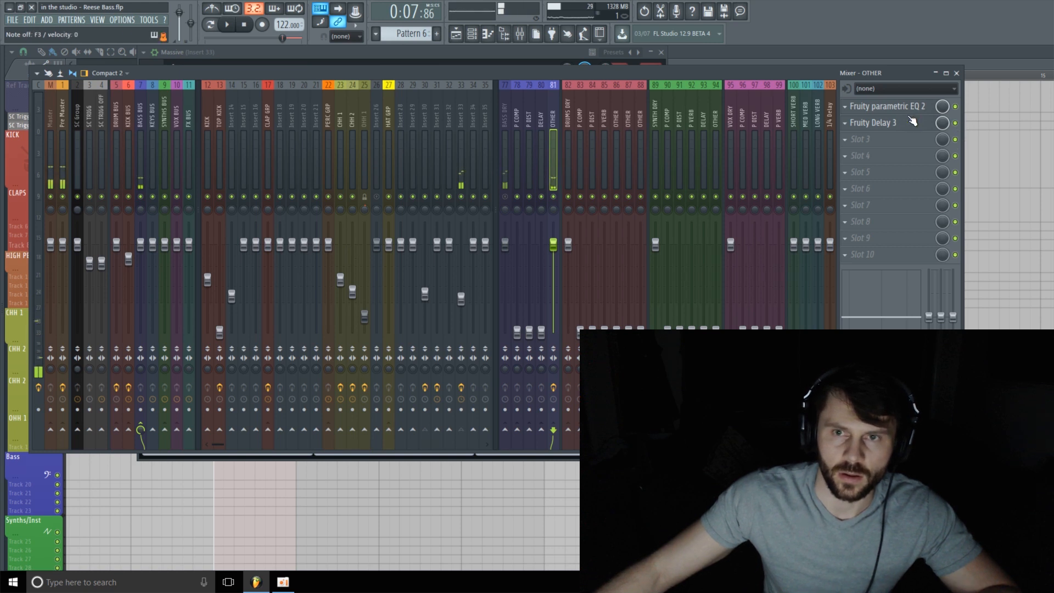
left_click(872, 123)
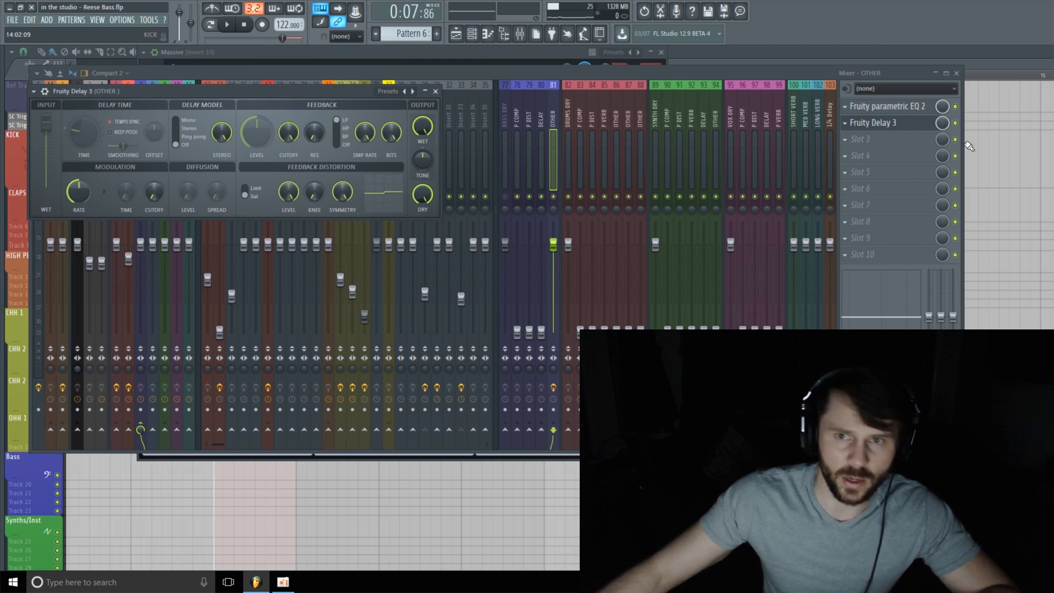
left_click(435, 92)
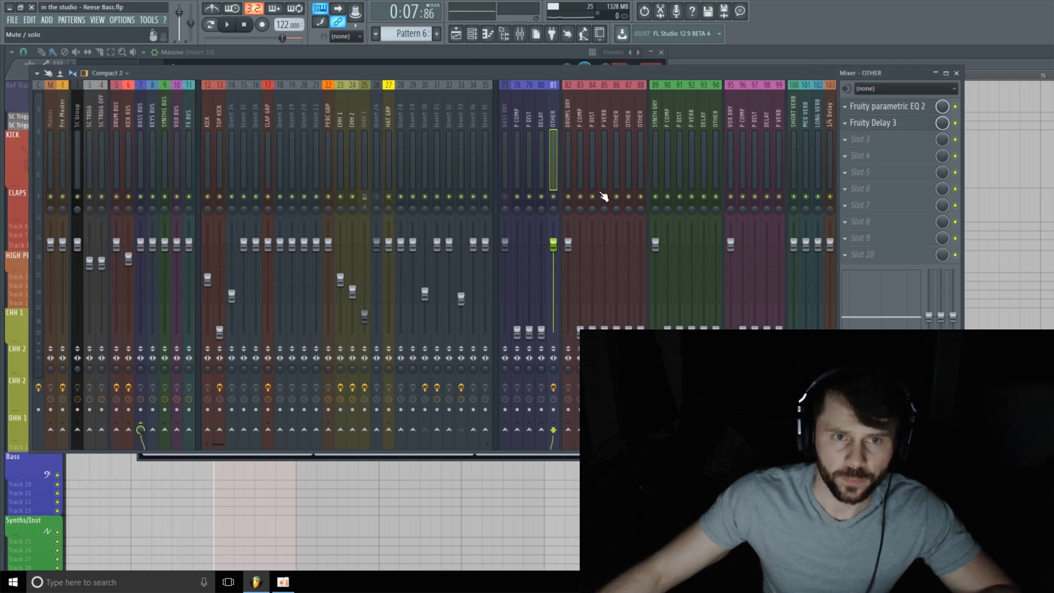
Load Phasis into slot 3 of the bass OTHER track.
left_click(900, 142)
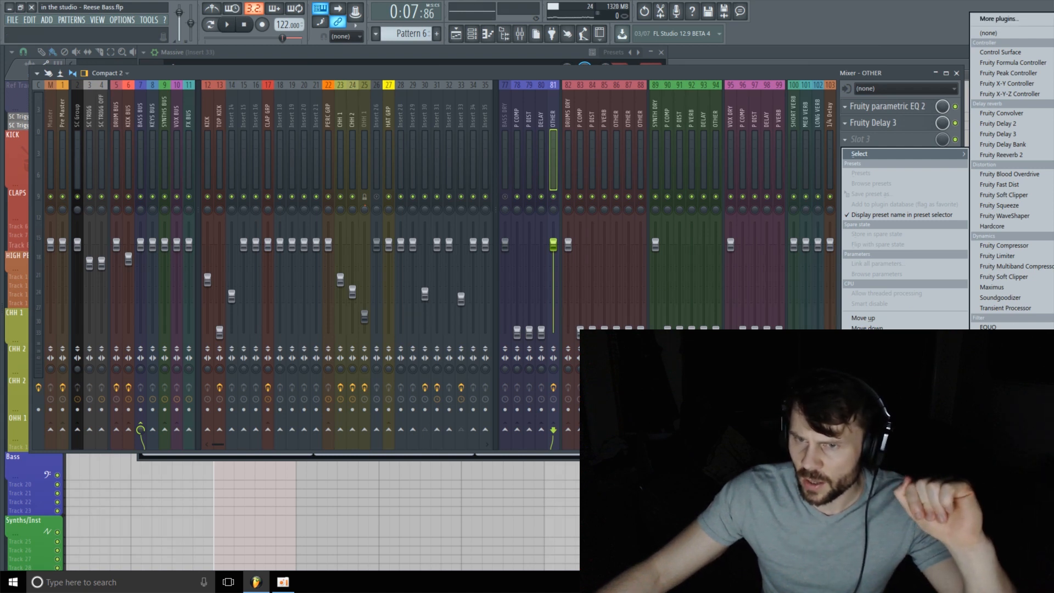
left_click(994, 417)
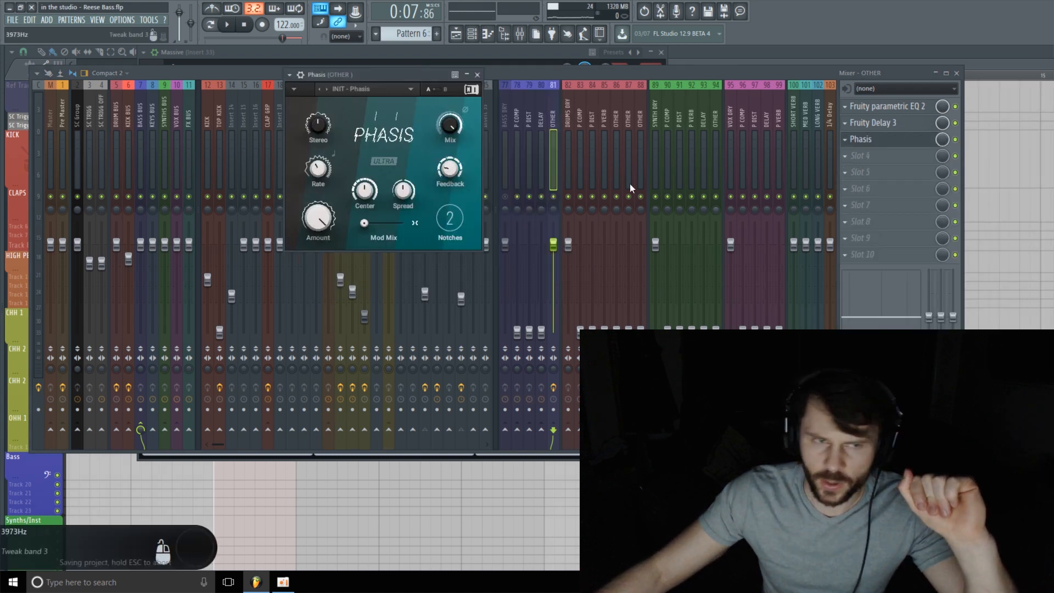
left_click_drag(400, 77, 363, 78)
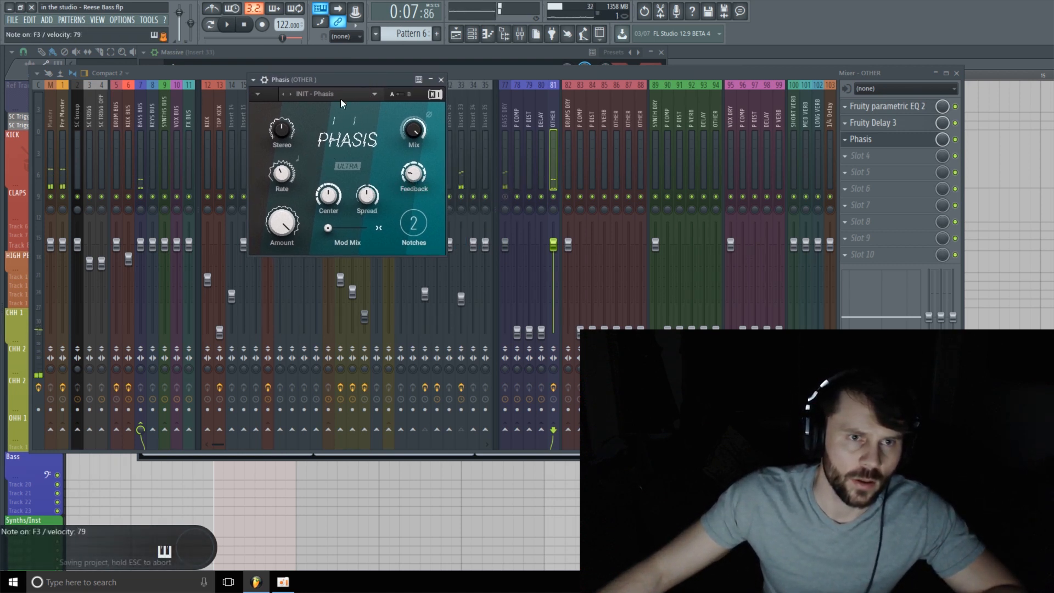
Adjust the Rate and Stereo amounts of Phasis while playing the bass, and lower its Mix.
left_click_drag(282, 174, 285, 178)
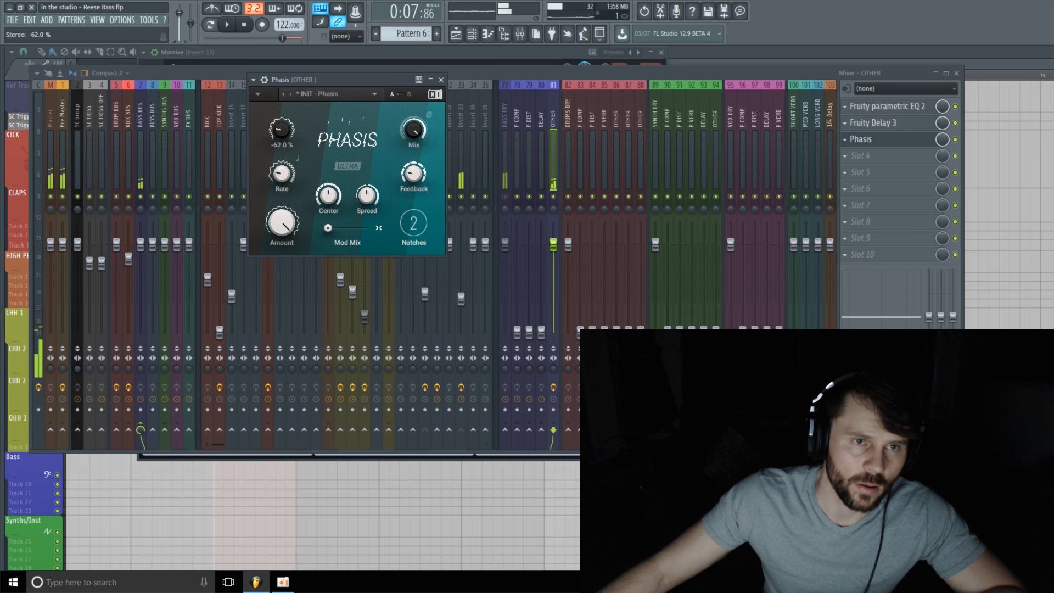
left_click_drag(281, 130, 281, 120)
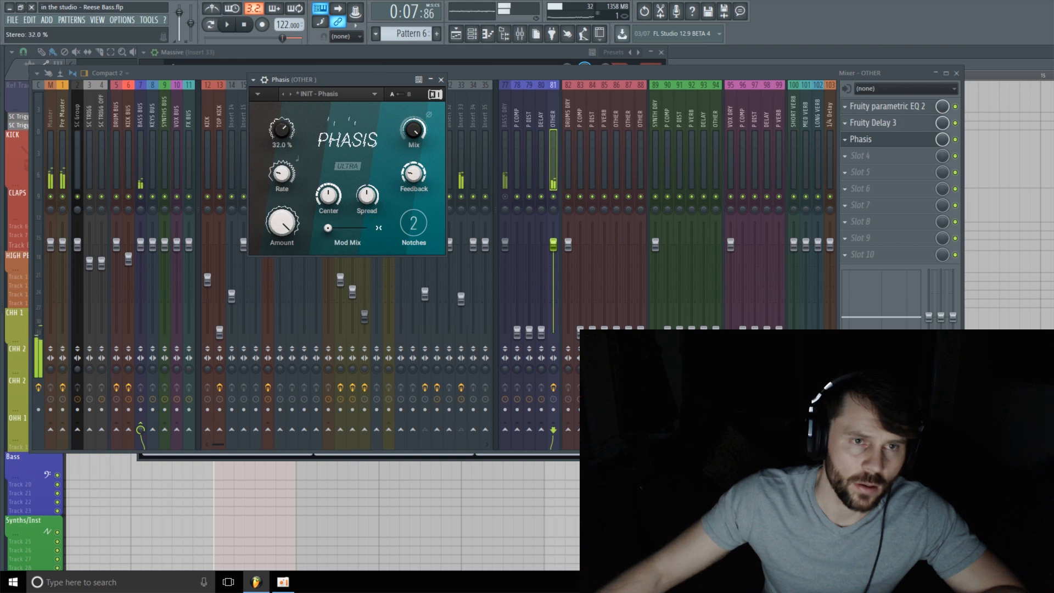
left_click_drag(276, 133, 275, 134)
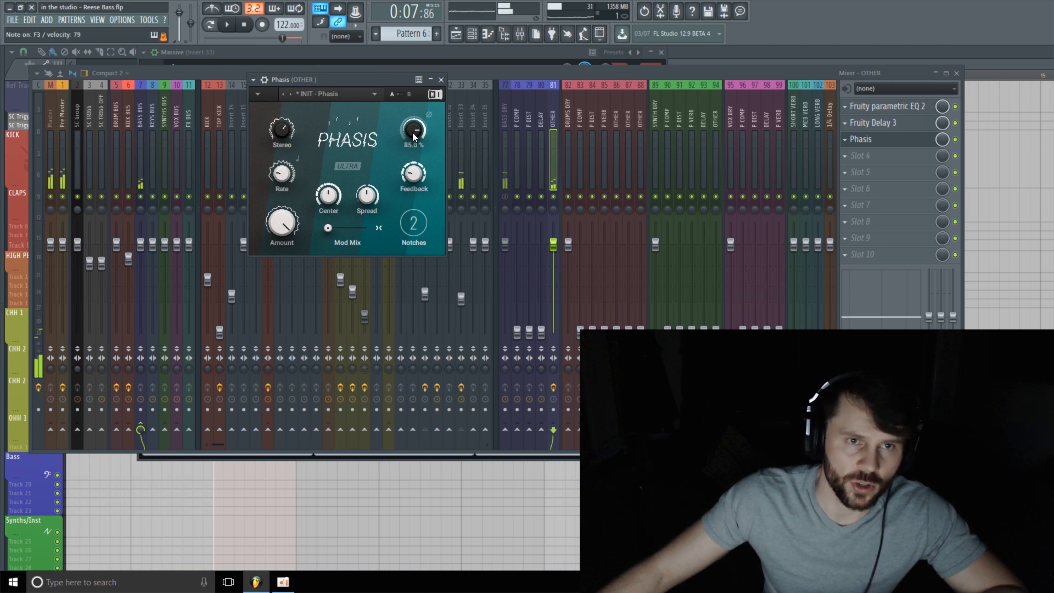
left_click_drag(414, 130, 414, 149)
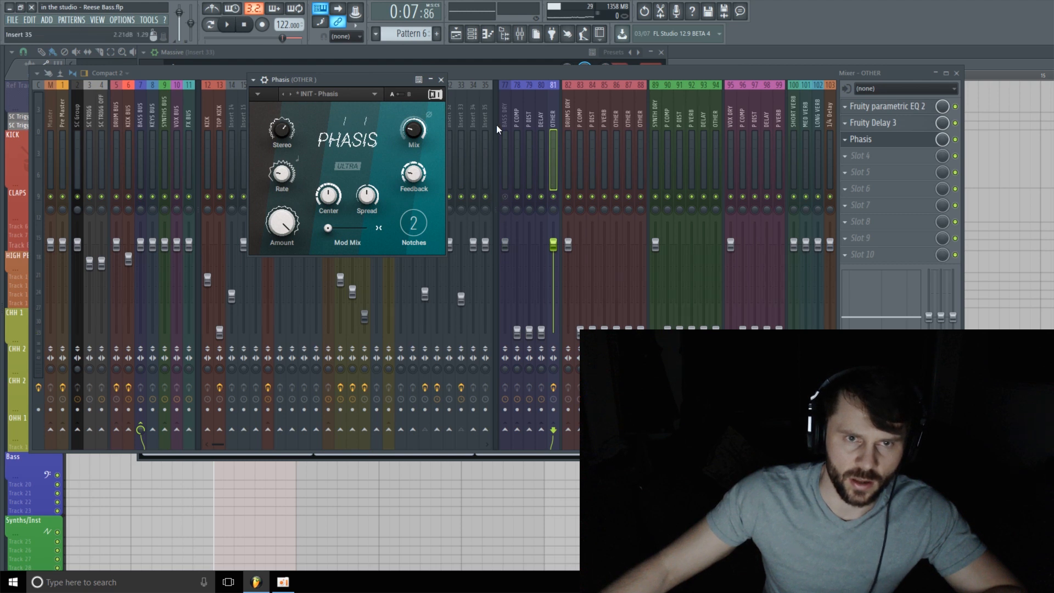
Unmute the BASS DRY track and load ValhallaVintageVerb into slot 4 of the bass OTHER track.
left_click(506, 198)
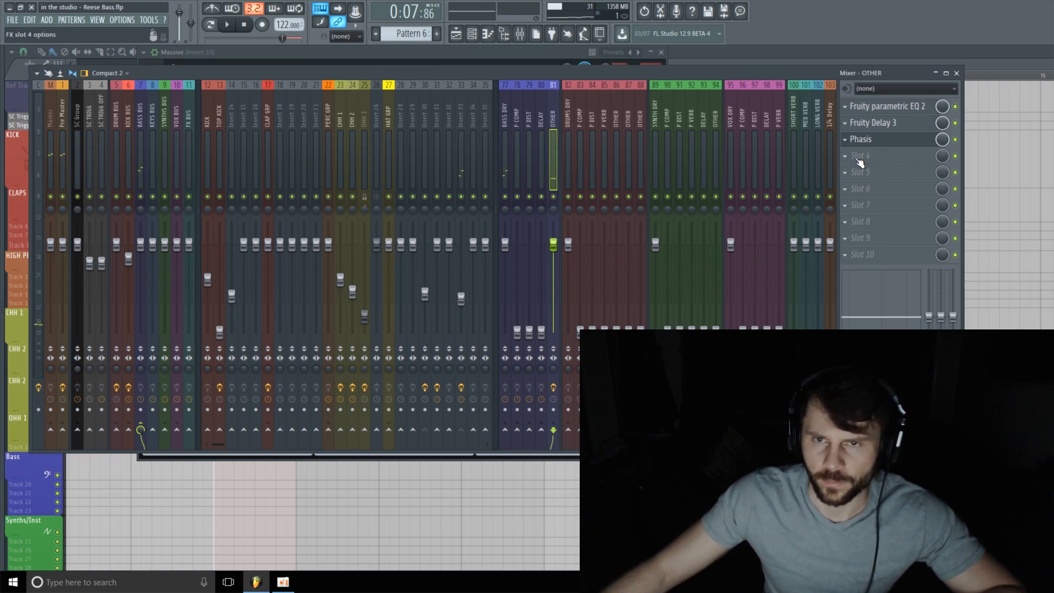
left_click(892, 161)
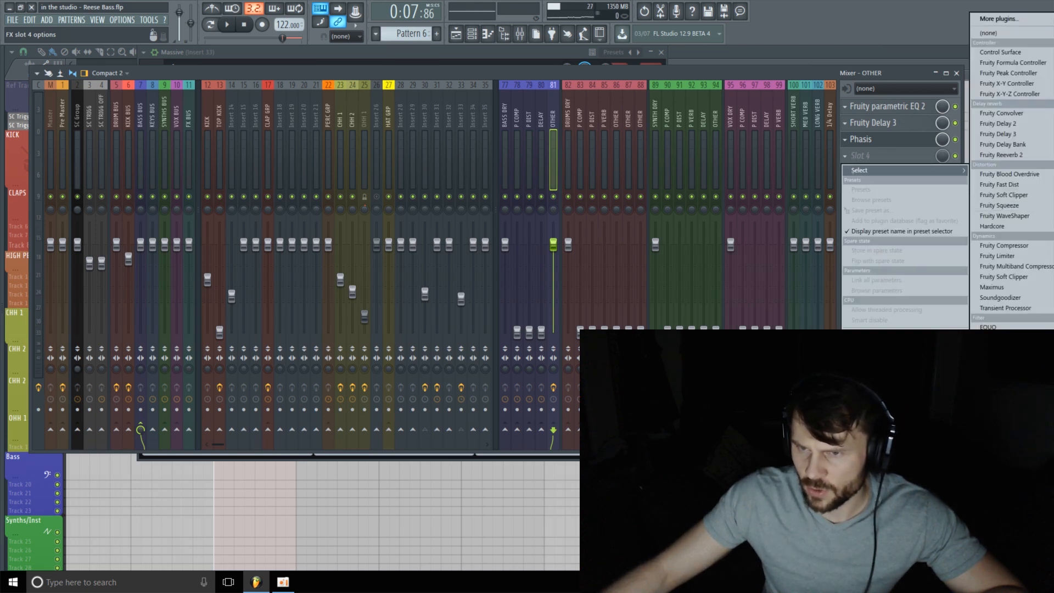
left_click(1013, 483)
left_click_drag(434, 71, 392, 68)
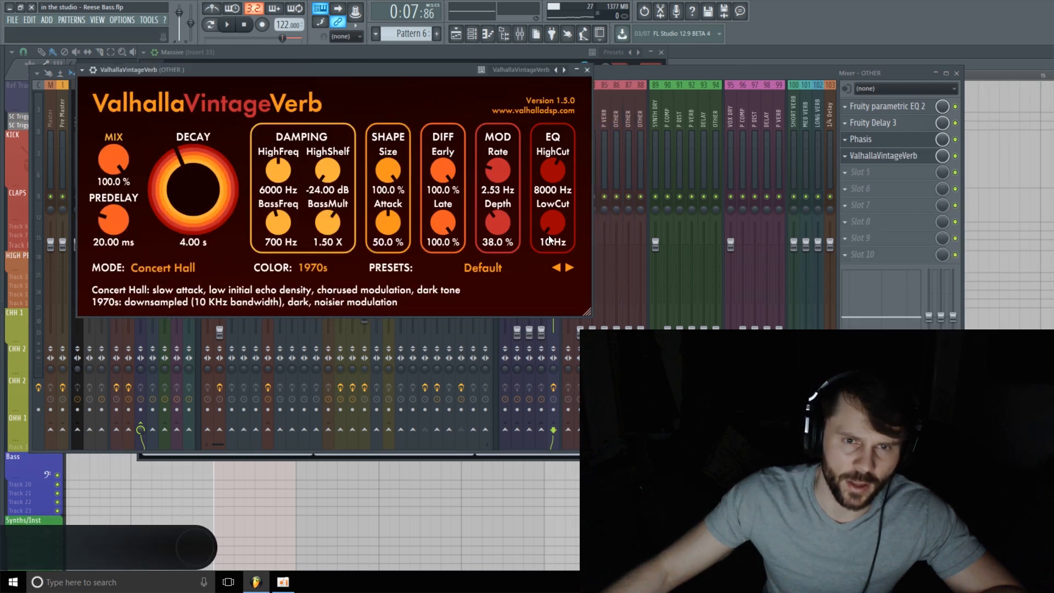
Set ValhallaVintageVerb's LowCut to 120 Hz, HighCut to 5180 Hz, Mix to 28.4%, Decay to 1.99 s and Predelay to 20.37 ms.
left_click_drag(549, 238, 546, 231)
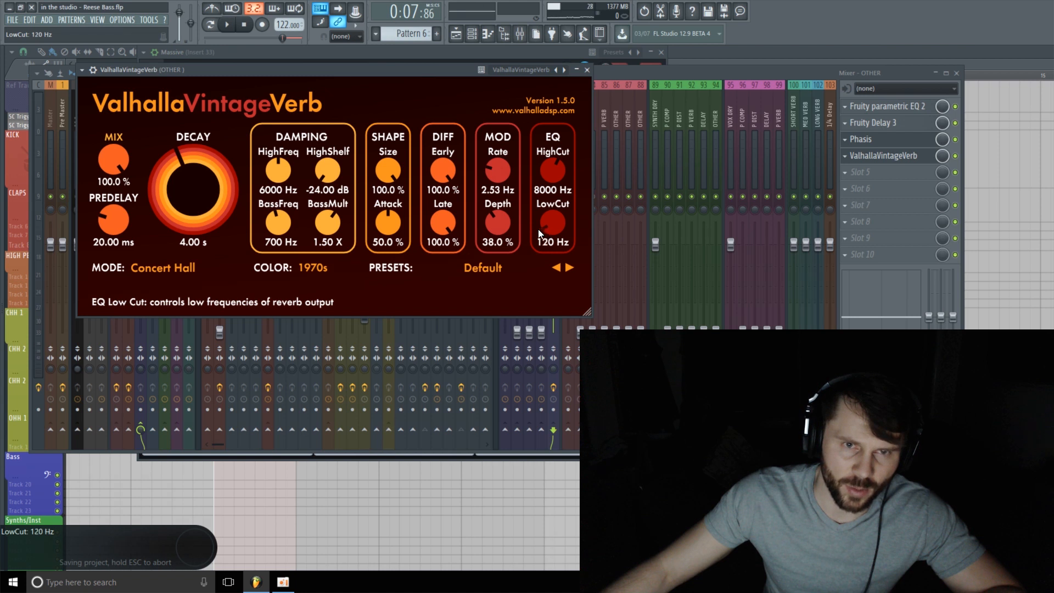
left_click_drag(549, 166, 549, 178)
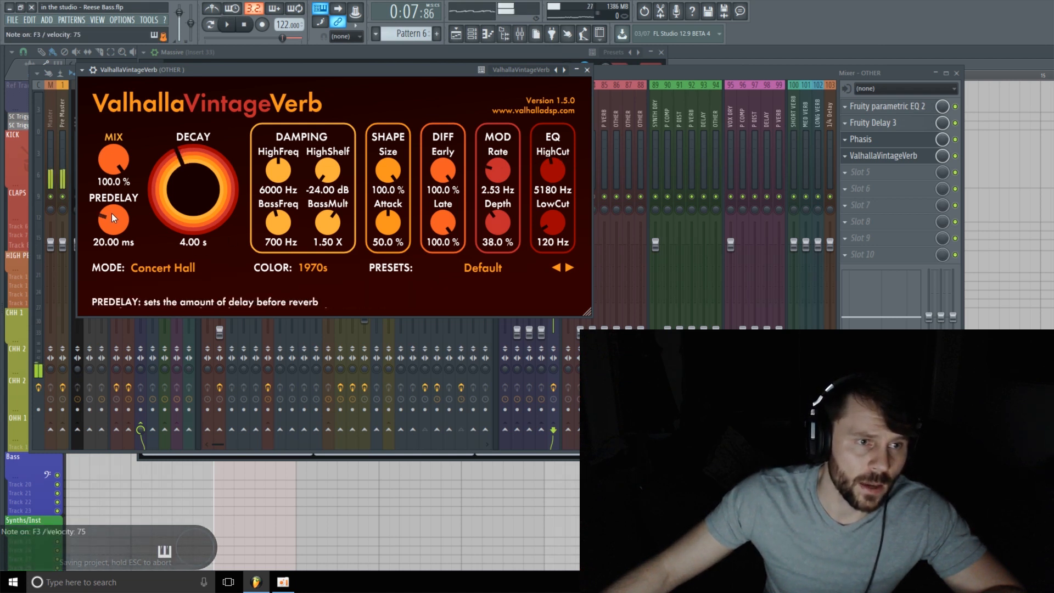
left_click_drag(120, 166, 113, 256)
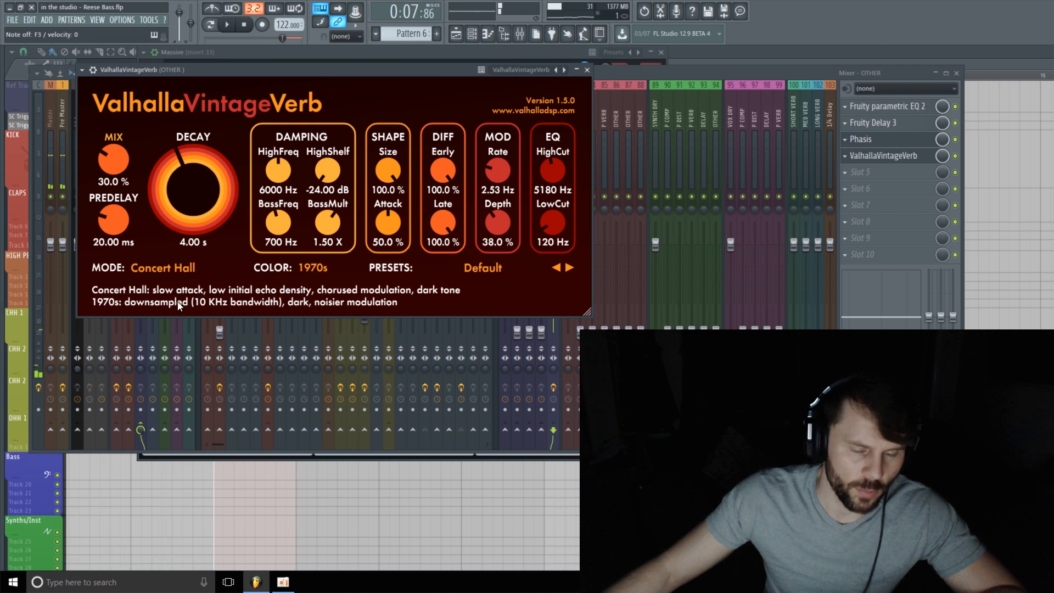
left_click_drag(103, 162, 167, 185)
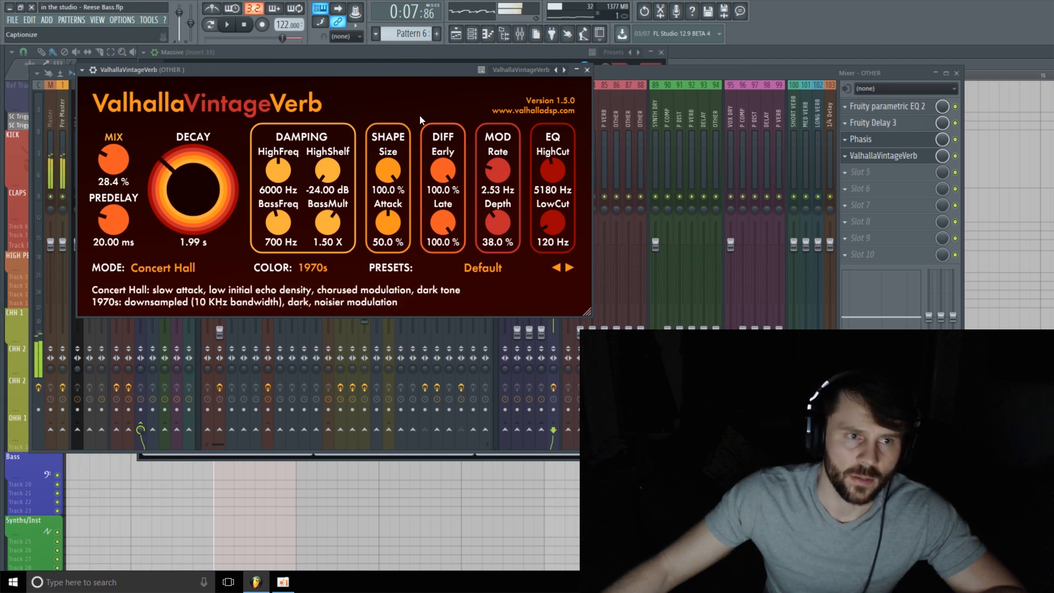
left_click_drag(107, 233, 121, 298)
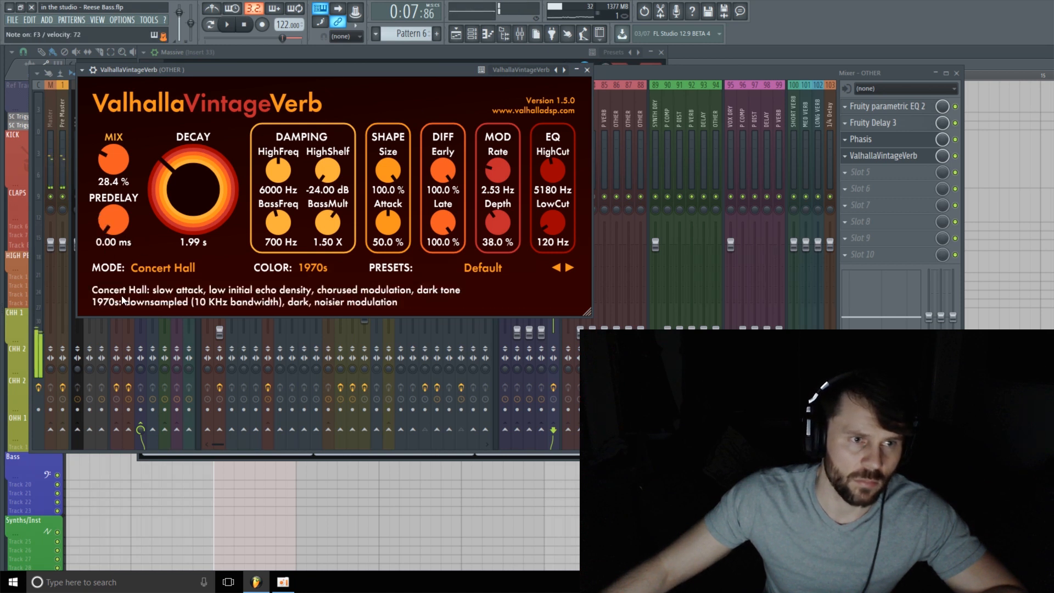
left_click_drag(105, 226, 109, 202)
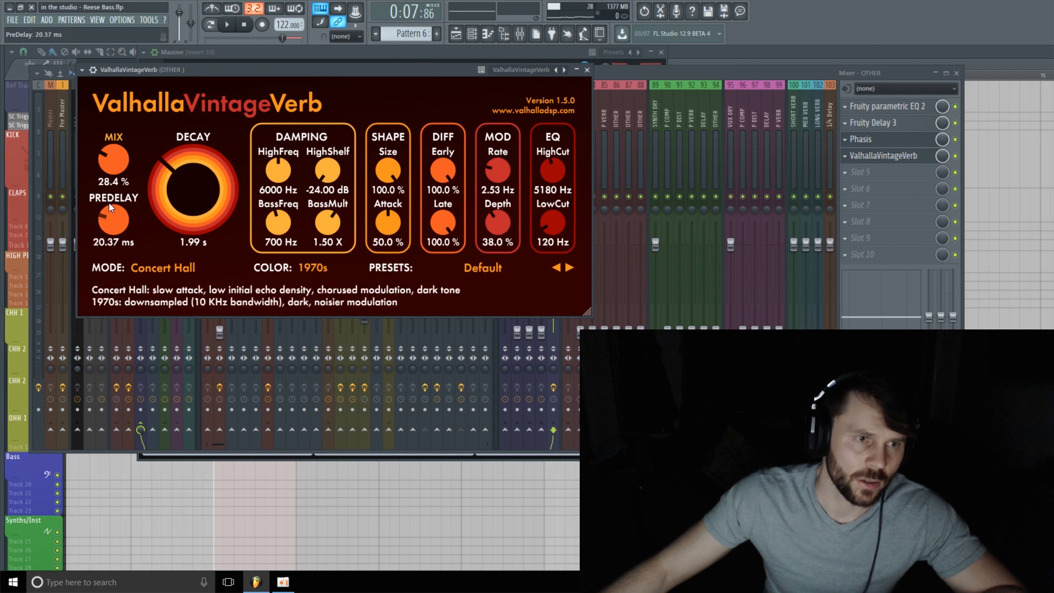
Sweep the Cutoff of Filter 1 in Massive while playing the bass and return to the mixer.
left_click(648, 69)
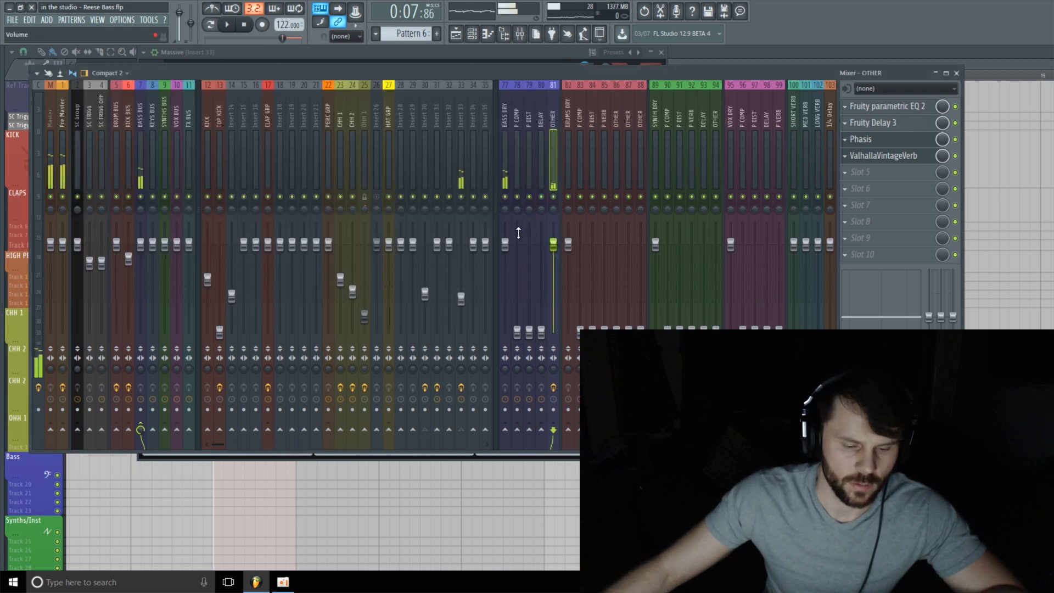
left_click(463, 457)
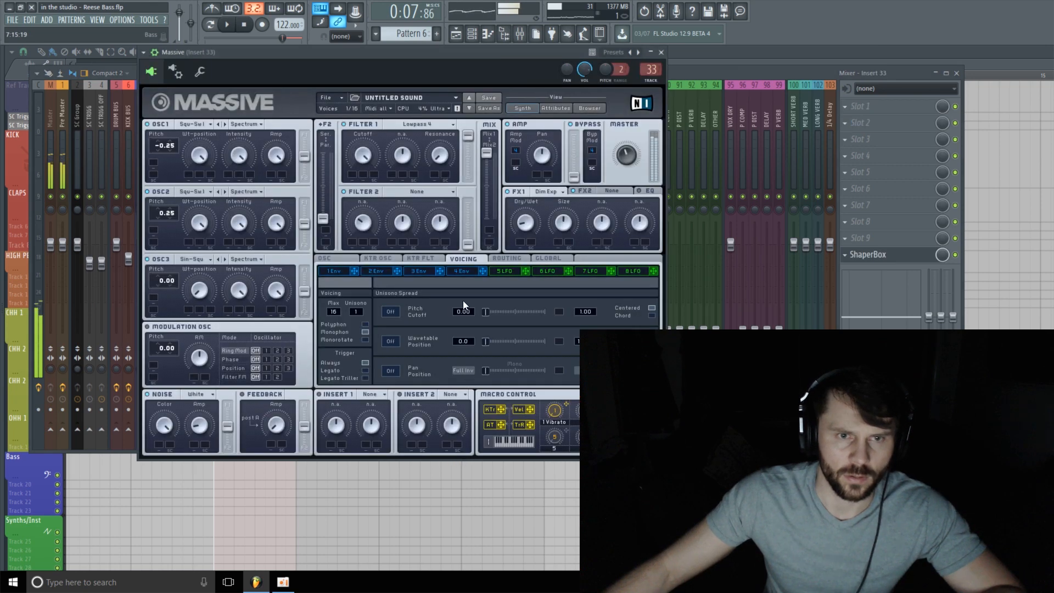
mouse_move(365, 173)
left_mouse_down()
mouse_move(377, 193)
mouse_move(383, 163)
mouse_move(383, 182)
left_mouse_up()
left_click(702, 73)
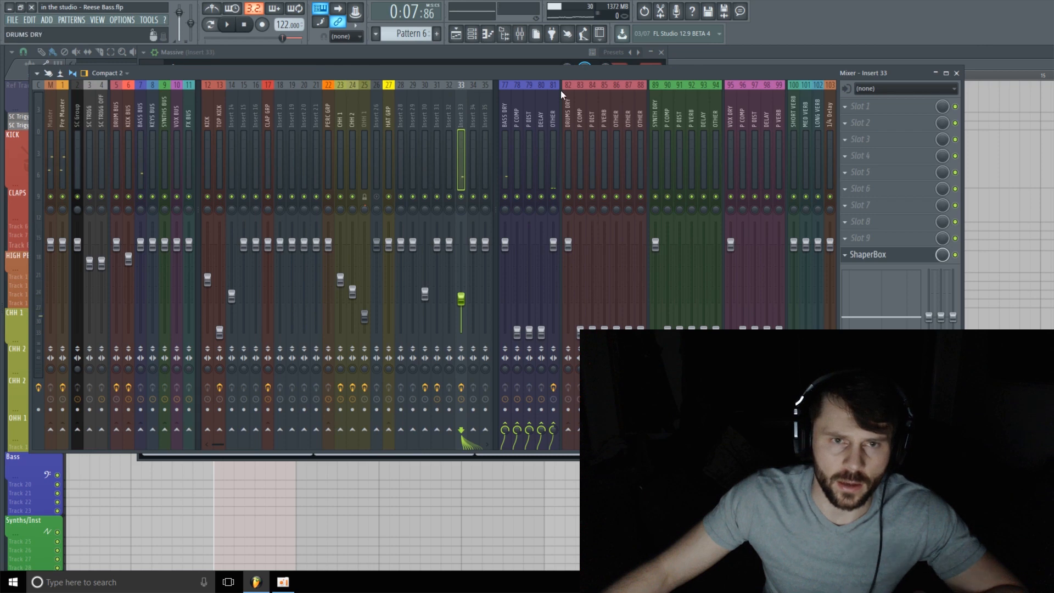
Set the Decay of ValhallaVintageVerb on the bass OTHER track to 3.00 s.
left_click(555, 114)
left_click(870, 138)
left_click(884, 156)
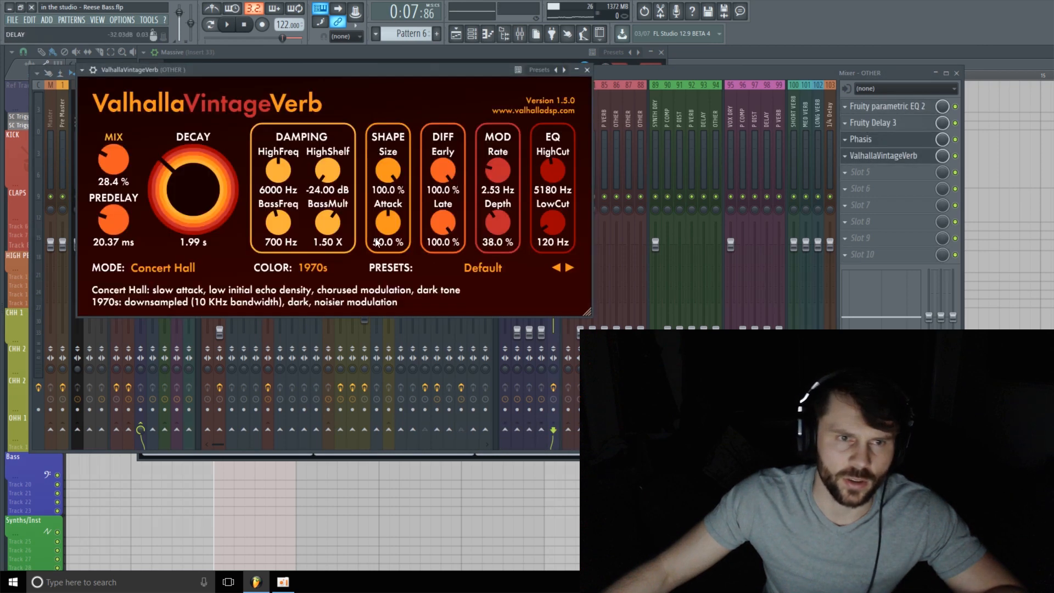
scroll(186, 193, "up", 10)
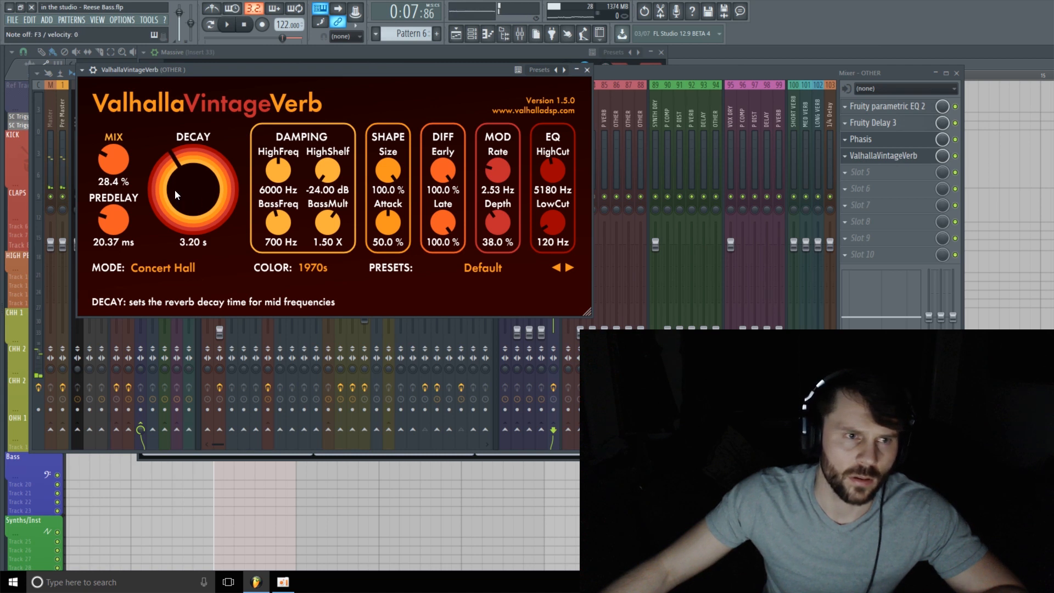
scroll(175, 192, "up", 4)
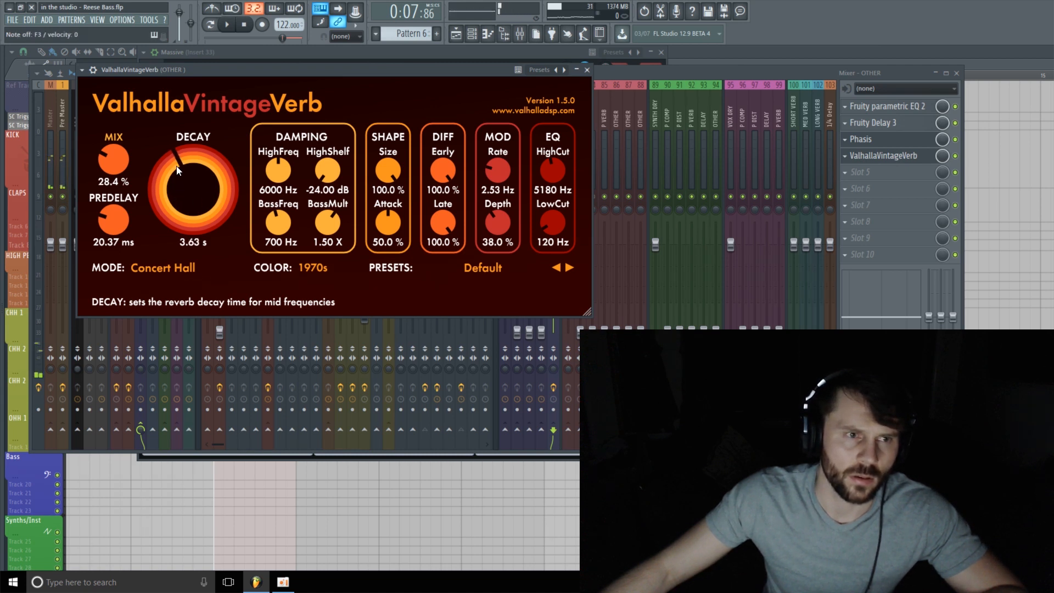
scroll(177, 169, "up", 4)
scroll(178, 168, "down", 6)
scroll(179, 167, "up", 3)
scroll(178, 168, "down", 7)
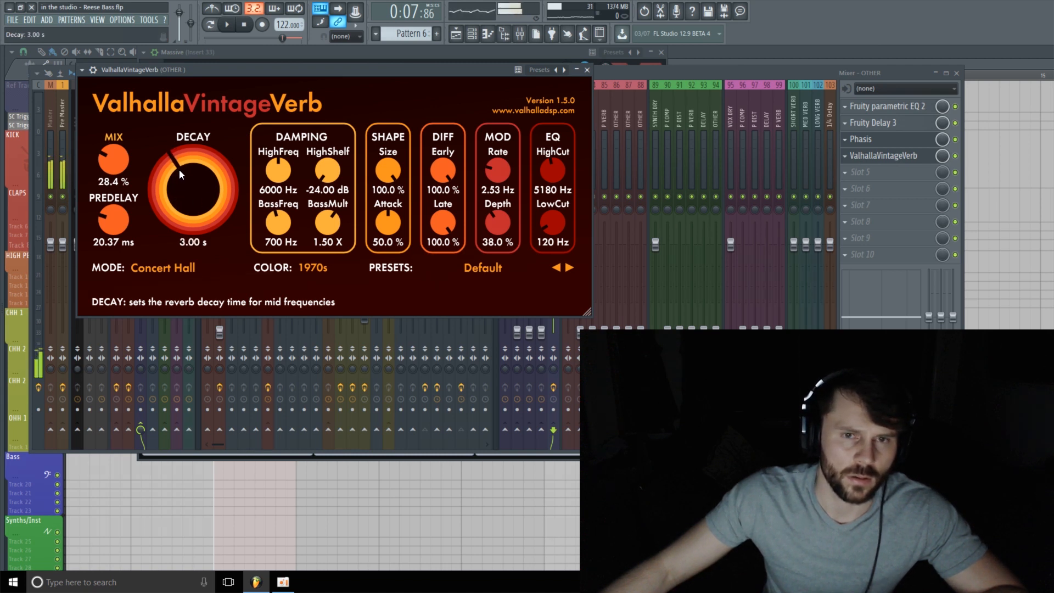
left_click(690, 71)
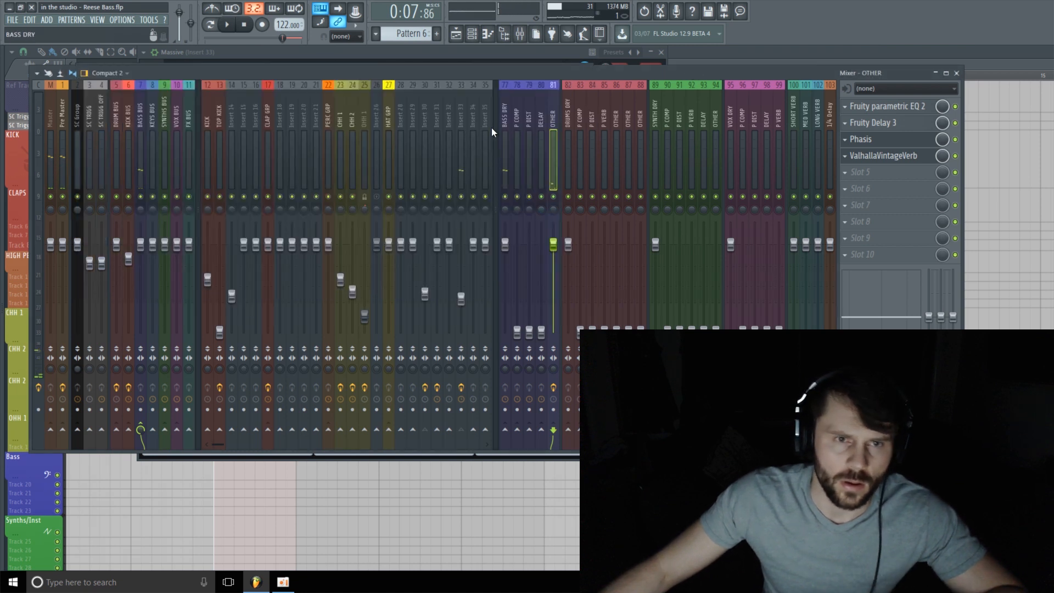
left_click(461, 159)
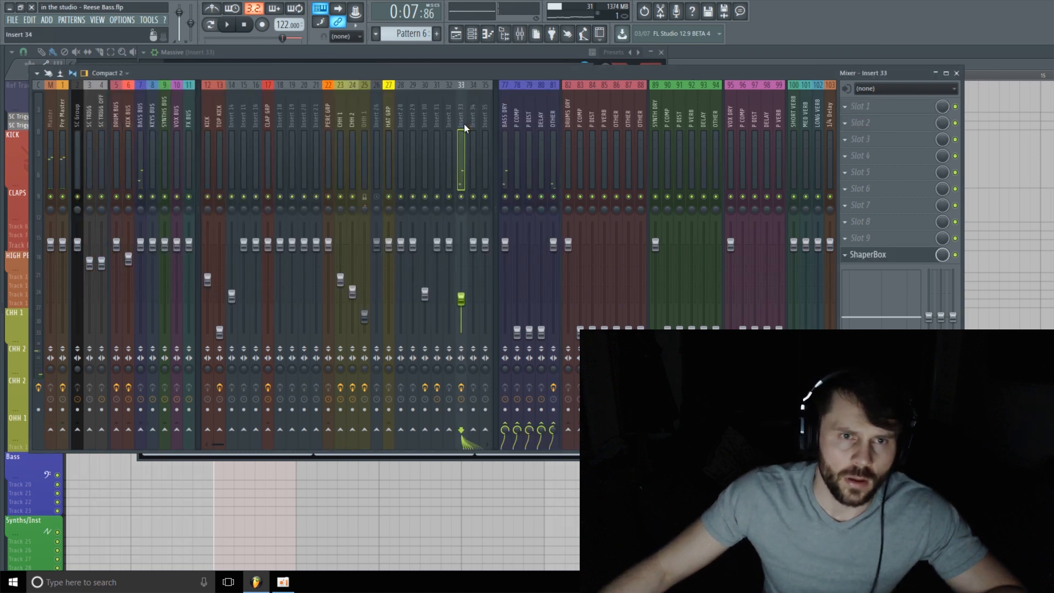
left_click(540, 118)
left_click(551, 112)
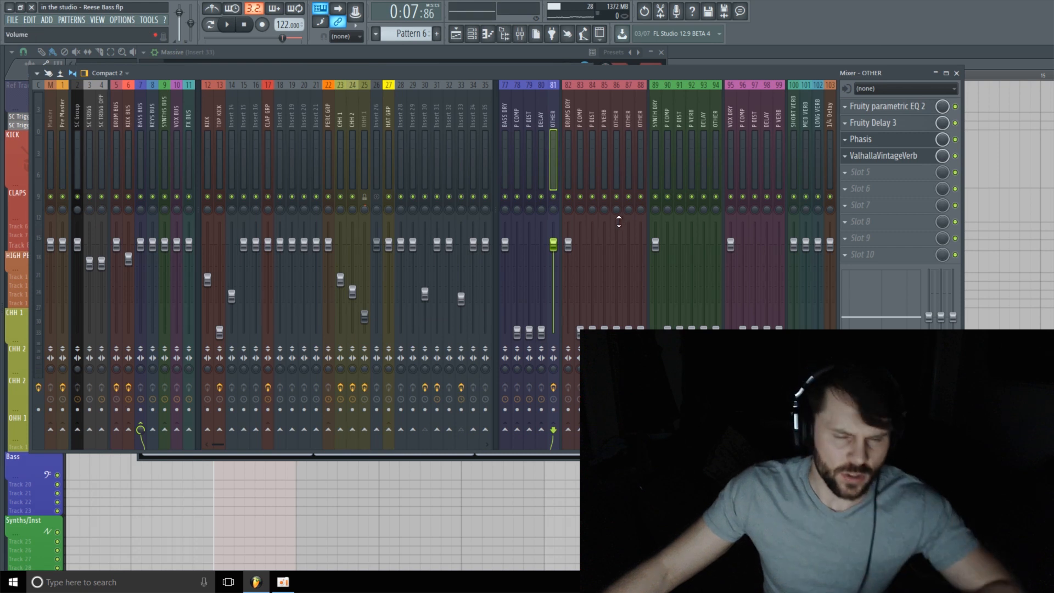
left_click(462, 300)
Load Fruity Blood Overdrive into slot 5 of the bass OTHER track and save the project.
left_click(553, 121)
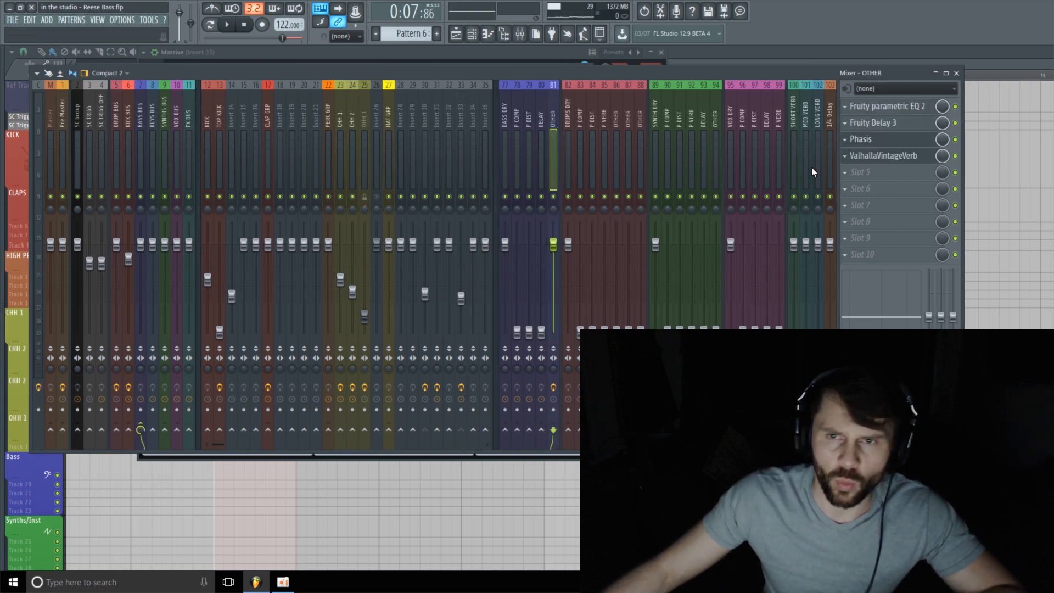
left_click(882, 173)
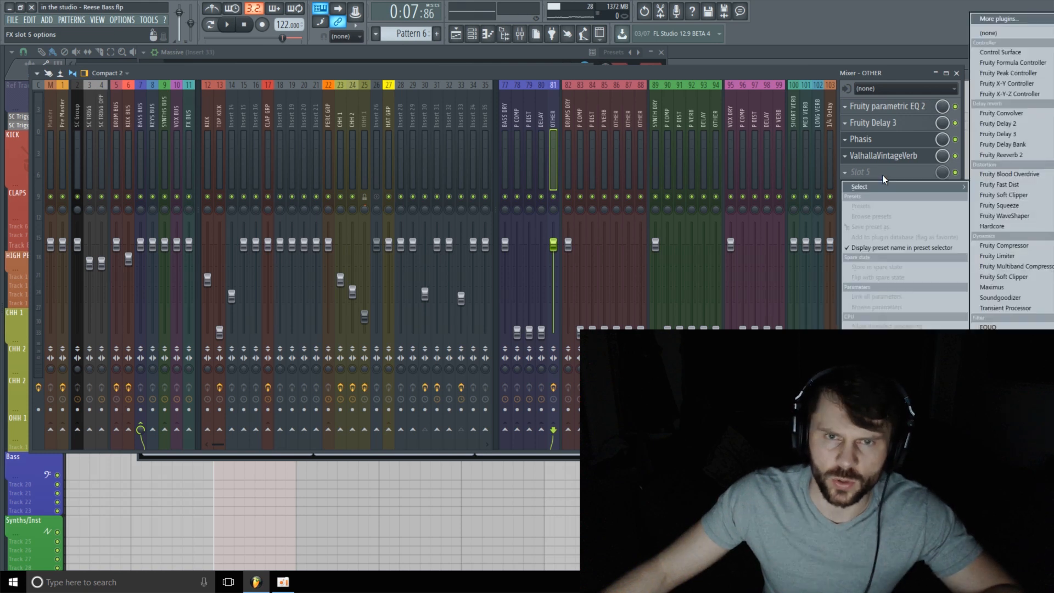
left_click(1028, 174)
key("ctrl+s")
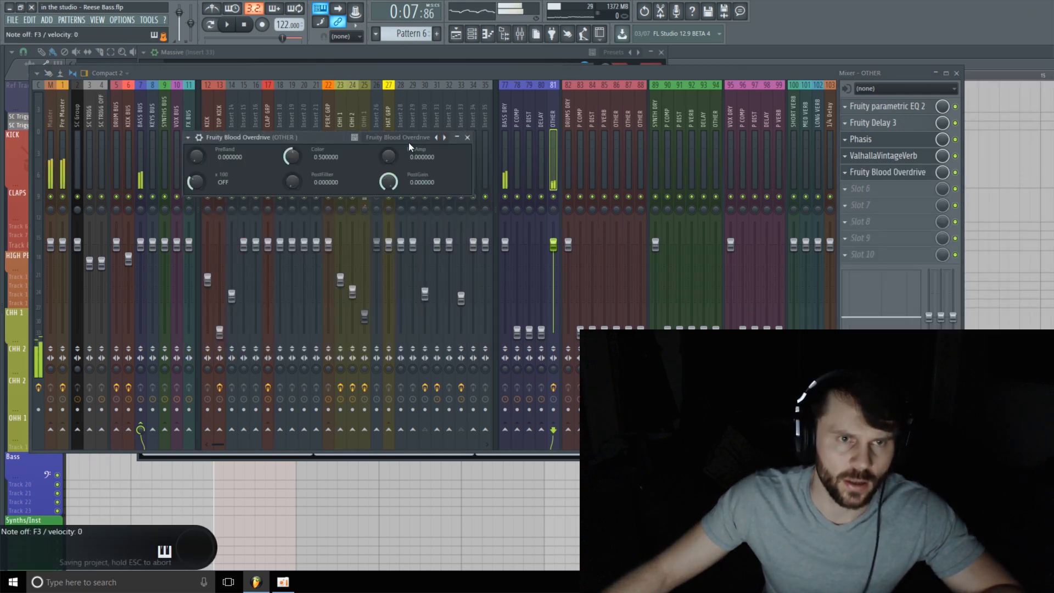
Apply the Boost preset to Fruity Blood Overdrive on the bass OTHER track.
left_click(469, 457)
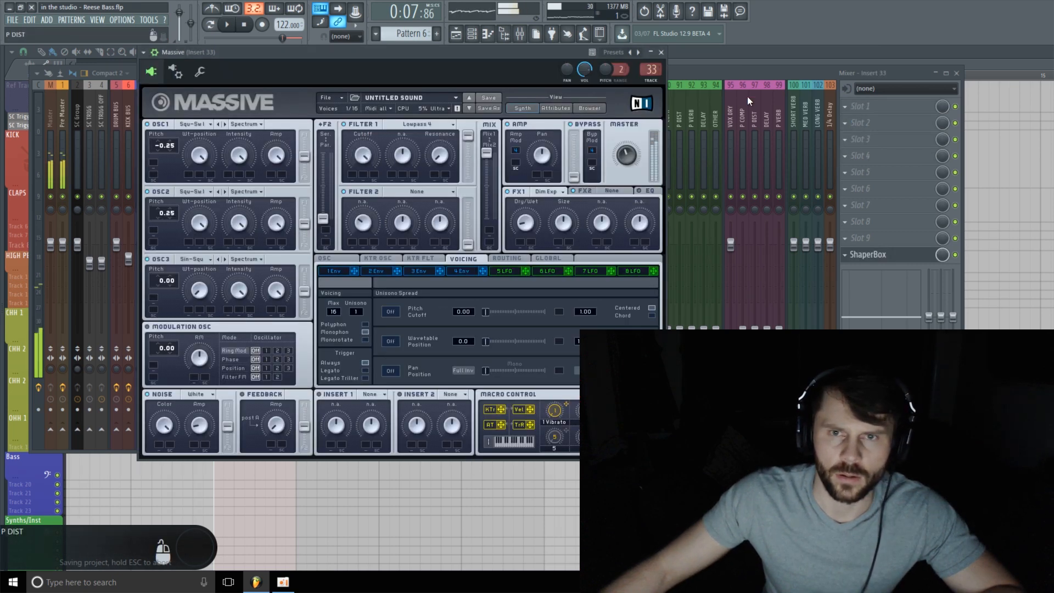
left_click(735, 71)
left_click(552, 113)
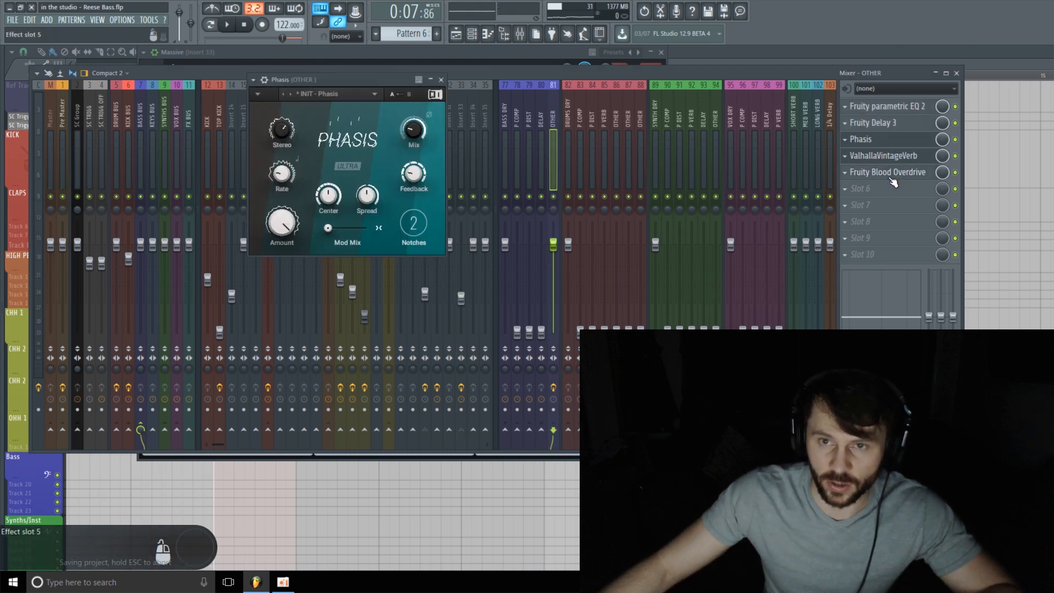
left_click(897, 172)
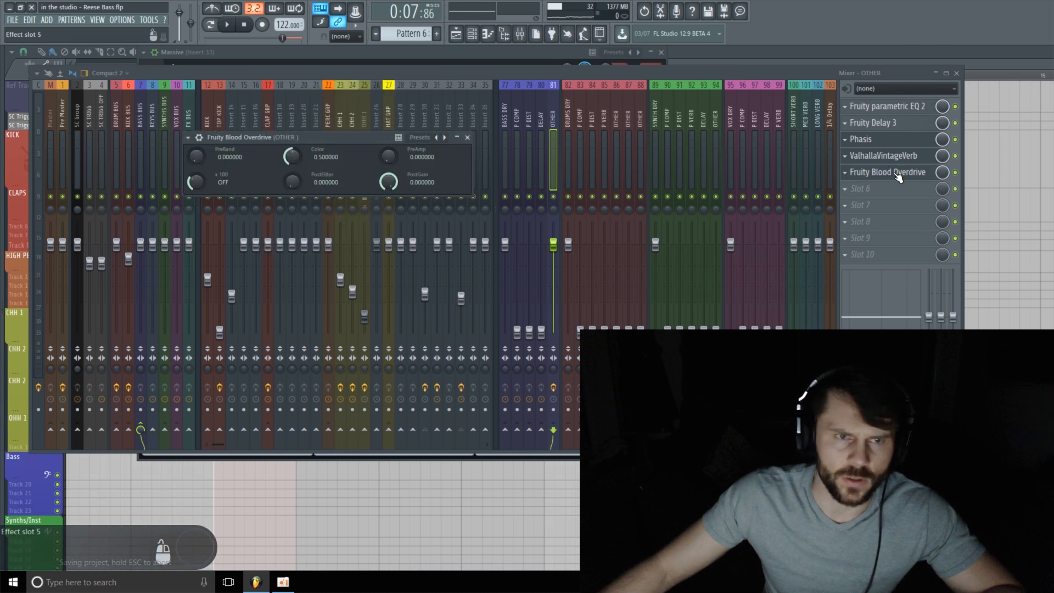
left_click(446, 137)
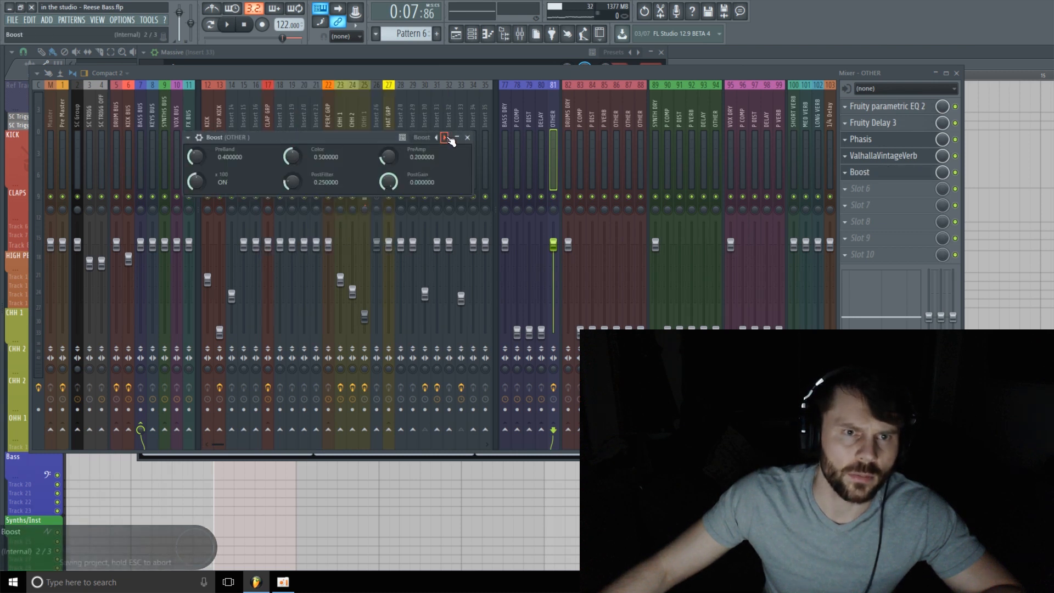
Set the overdrive's Color to about 0.5155 and toggle the effect to compare the bass with and without it.
left_click(955, 173)
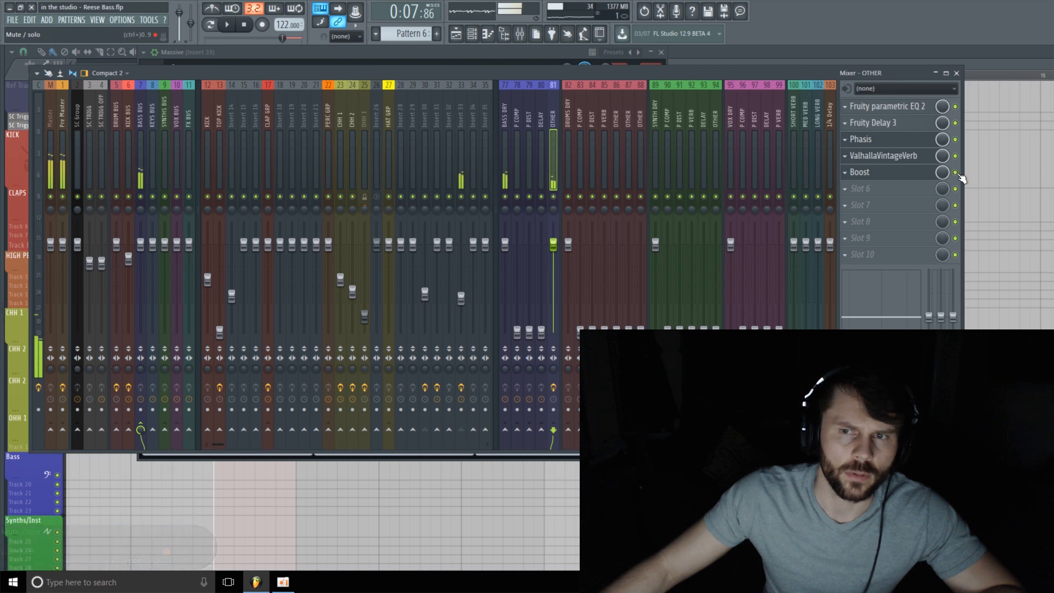
left_click(927, 172)
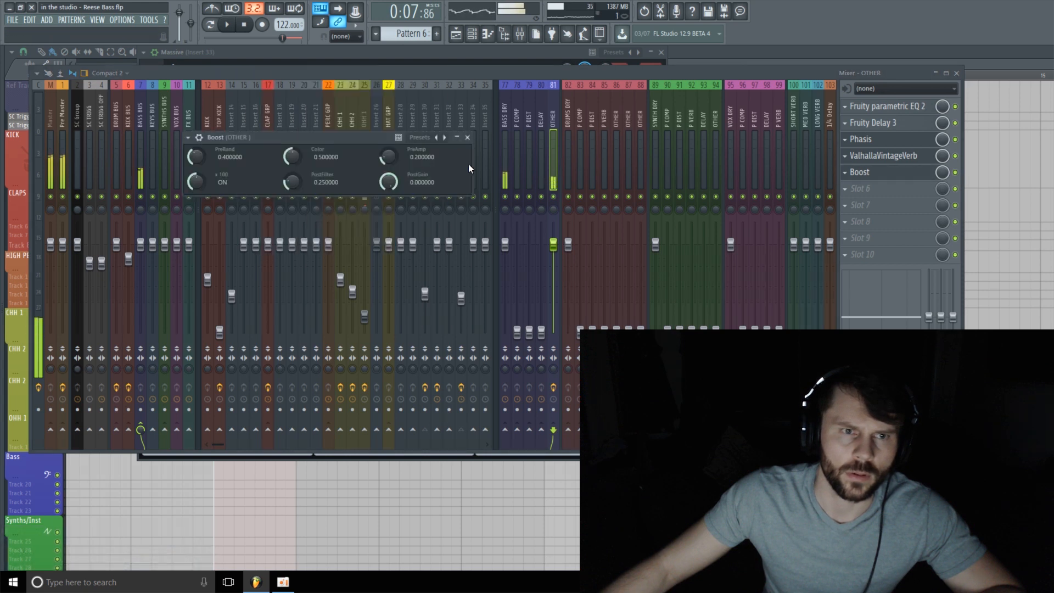
left_click_drag(292, 156, 292, 153)
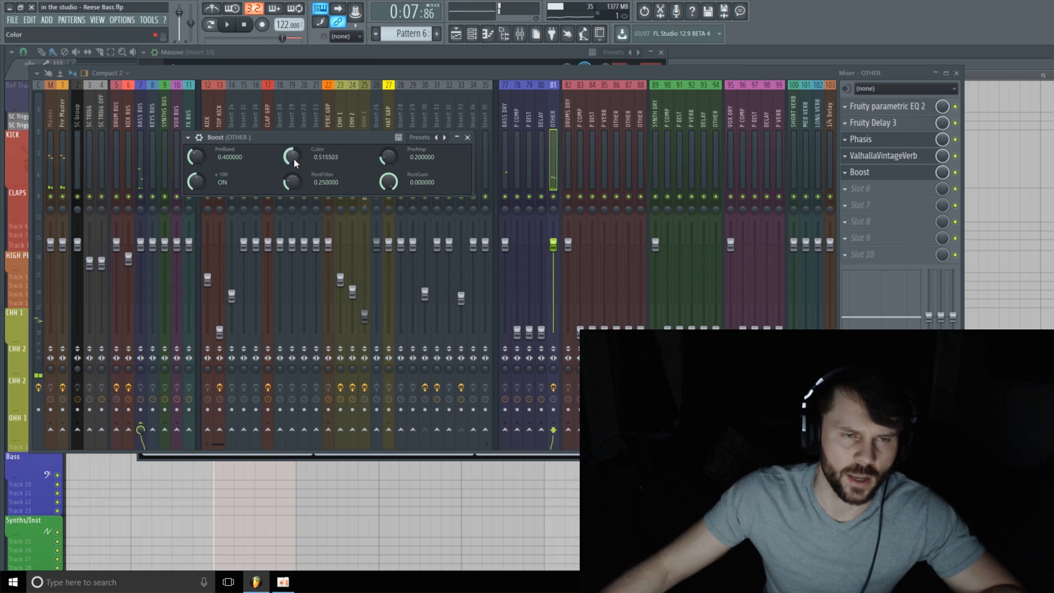
left_click(956, 173)
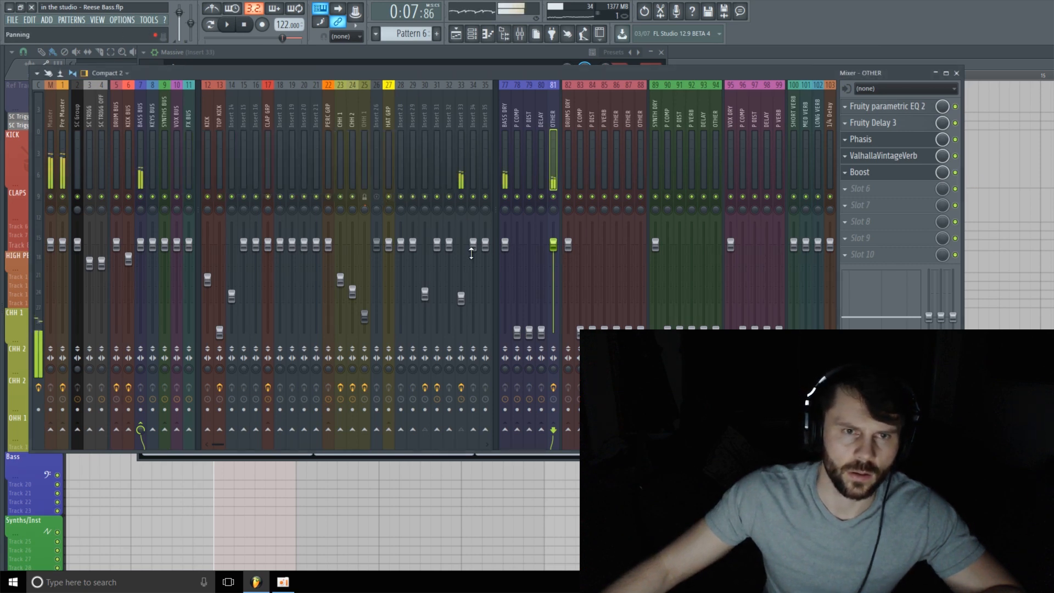
Lower the Insert 33 volume slightly, reduce Filter 1's Cutoff in Massive and close the synth.
left_click(461, 299)
left_click(456, 457)
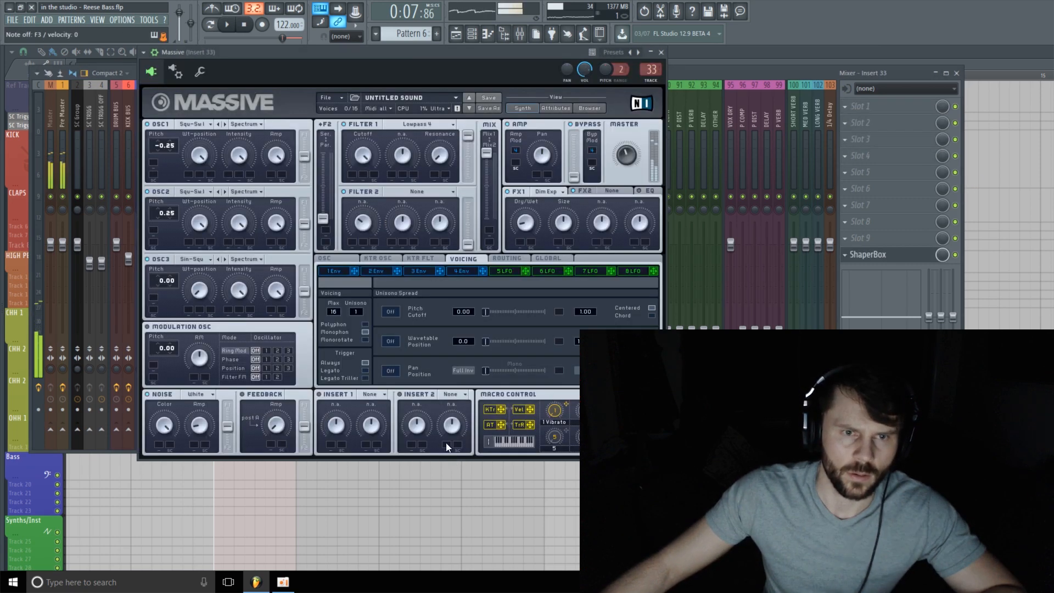
left_click_drag(354, 186, 354, 203)
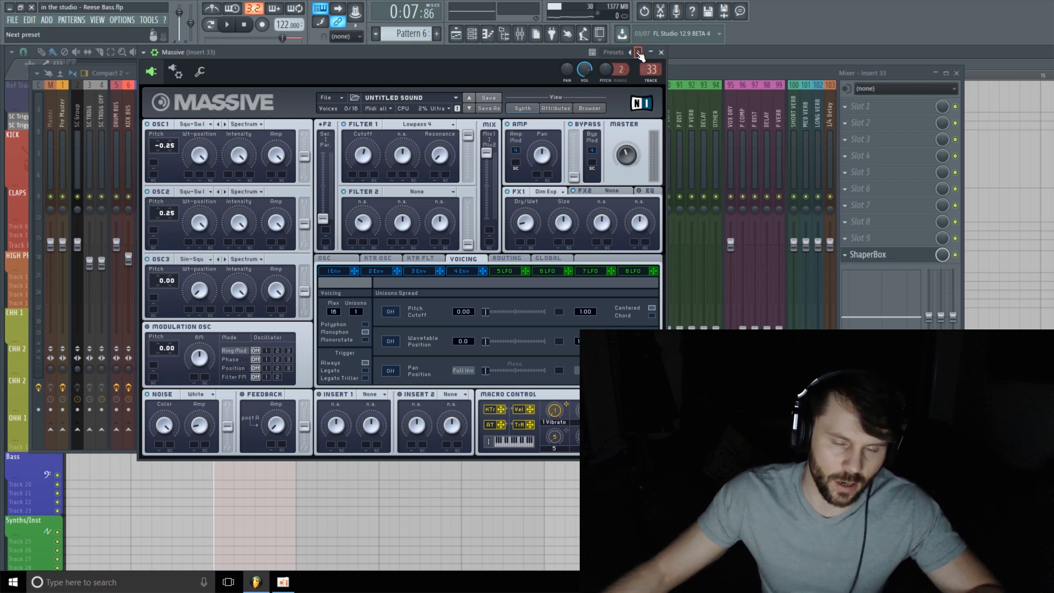
left_click(661, 52)
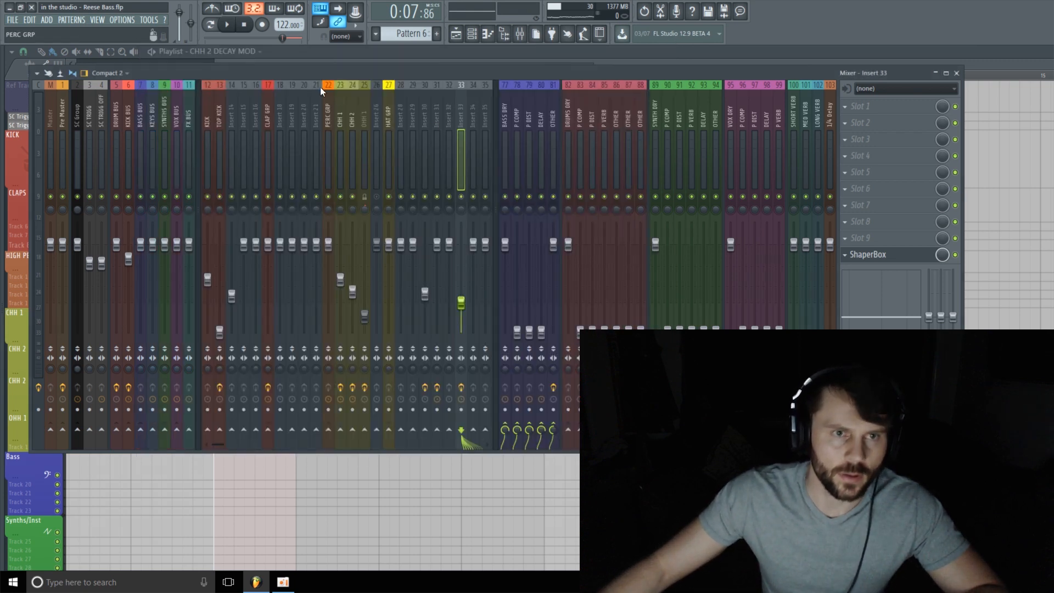
Play the drums, reopen Massive from the channel rack and set Filter 1's Cutoff to 86 while playing the bass.
left_click(227, 24)
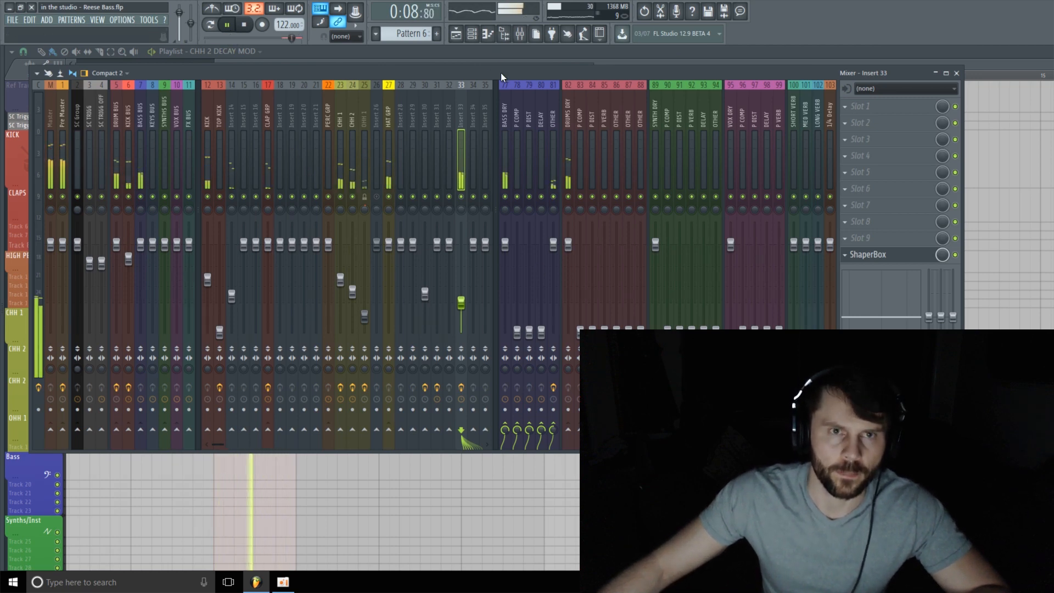
left_click_drag(500, 72, 424, 113)
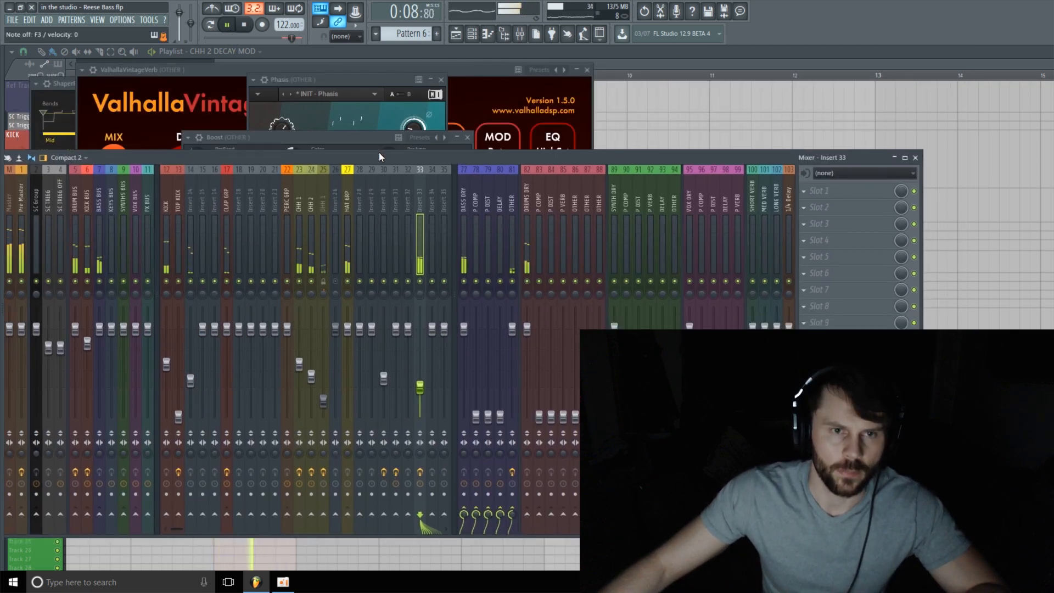
left_click(473, 35)
left_click(206, 264)
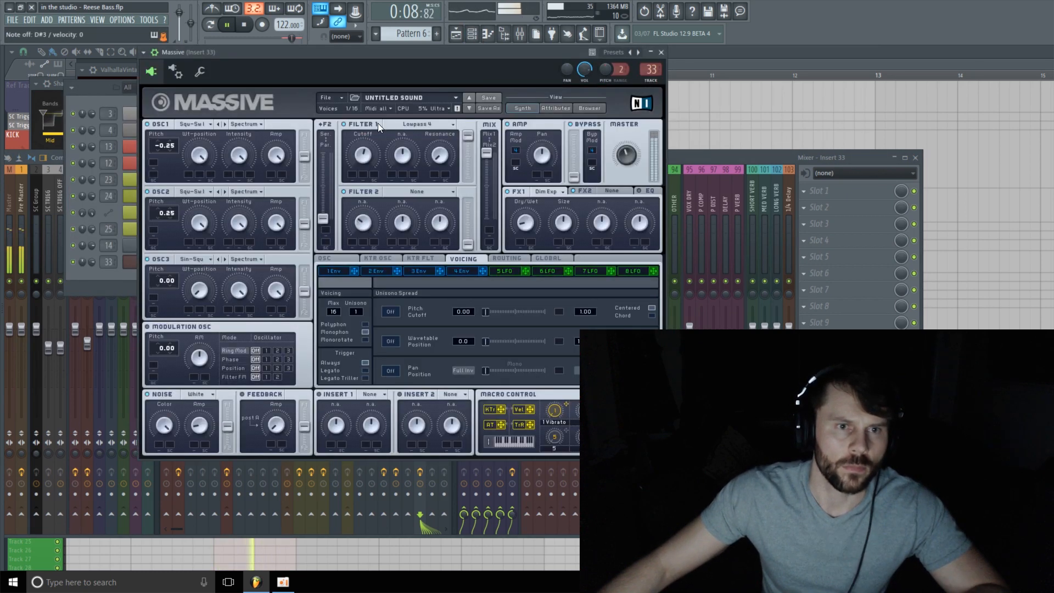
left_click_drag(365, 153, 383, 130)
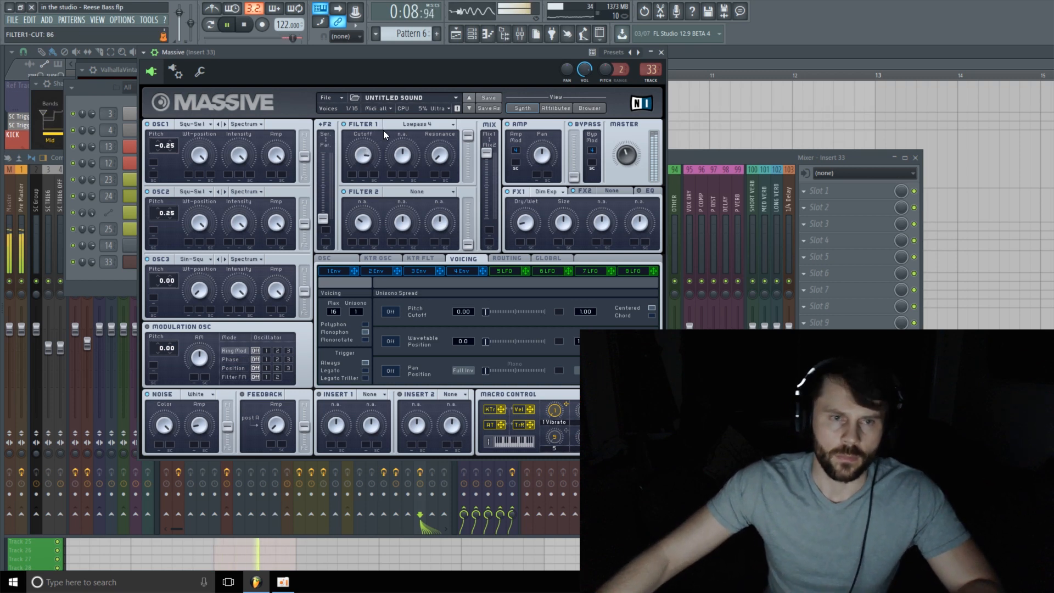
Bring the mixer to the front, reposition it over the playlist and stop playback.
left_click(706, 160)
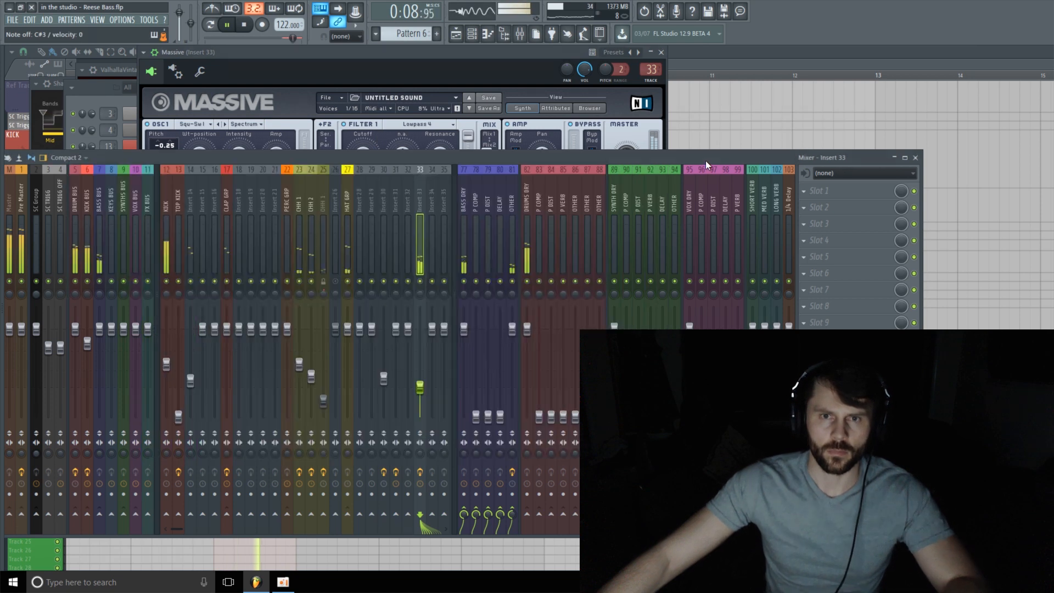
left_click_drag(706, 160, 727, 133)
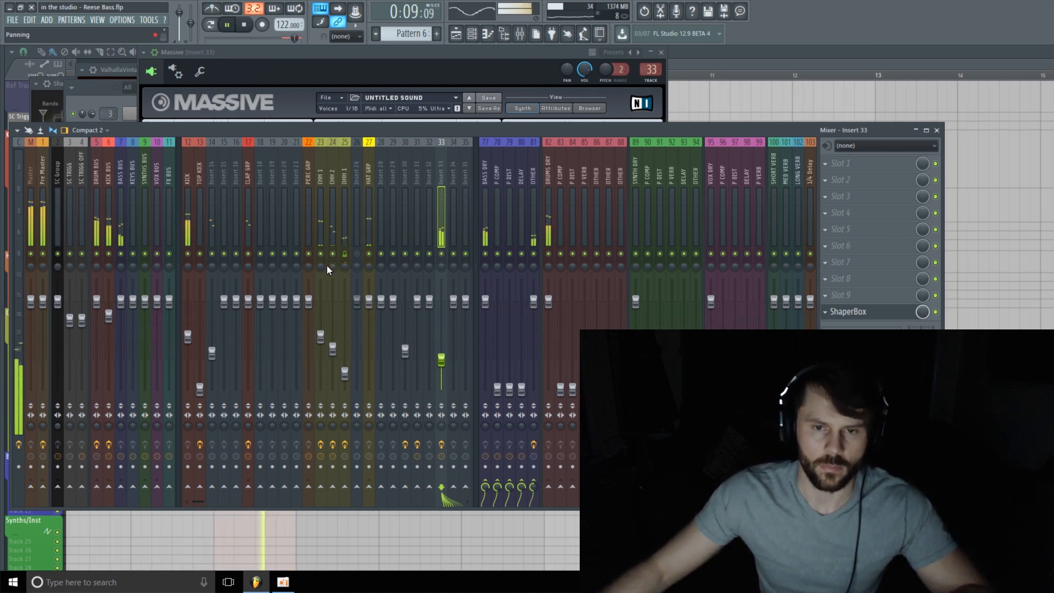
key("space")
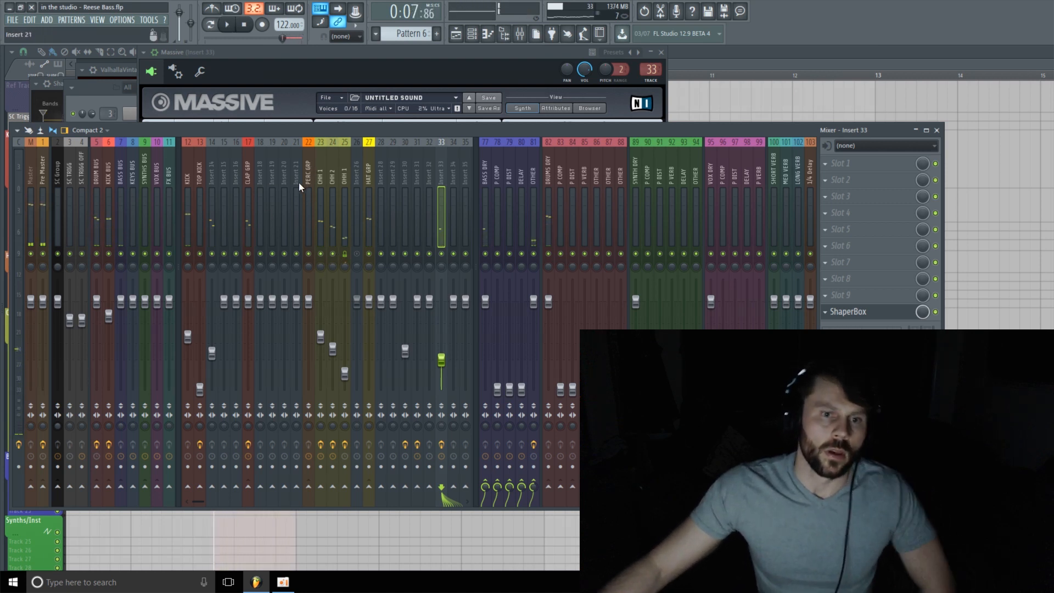